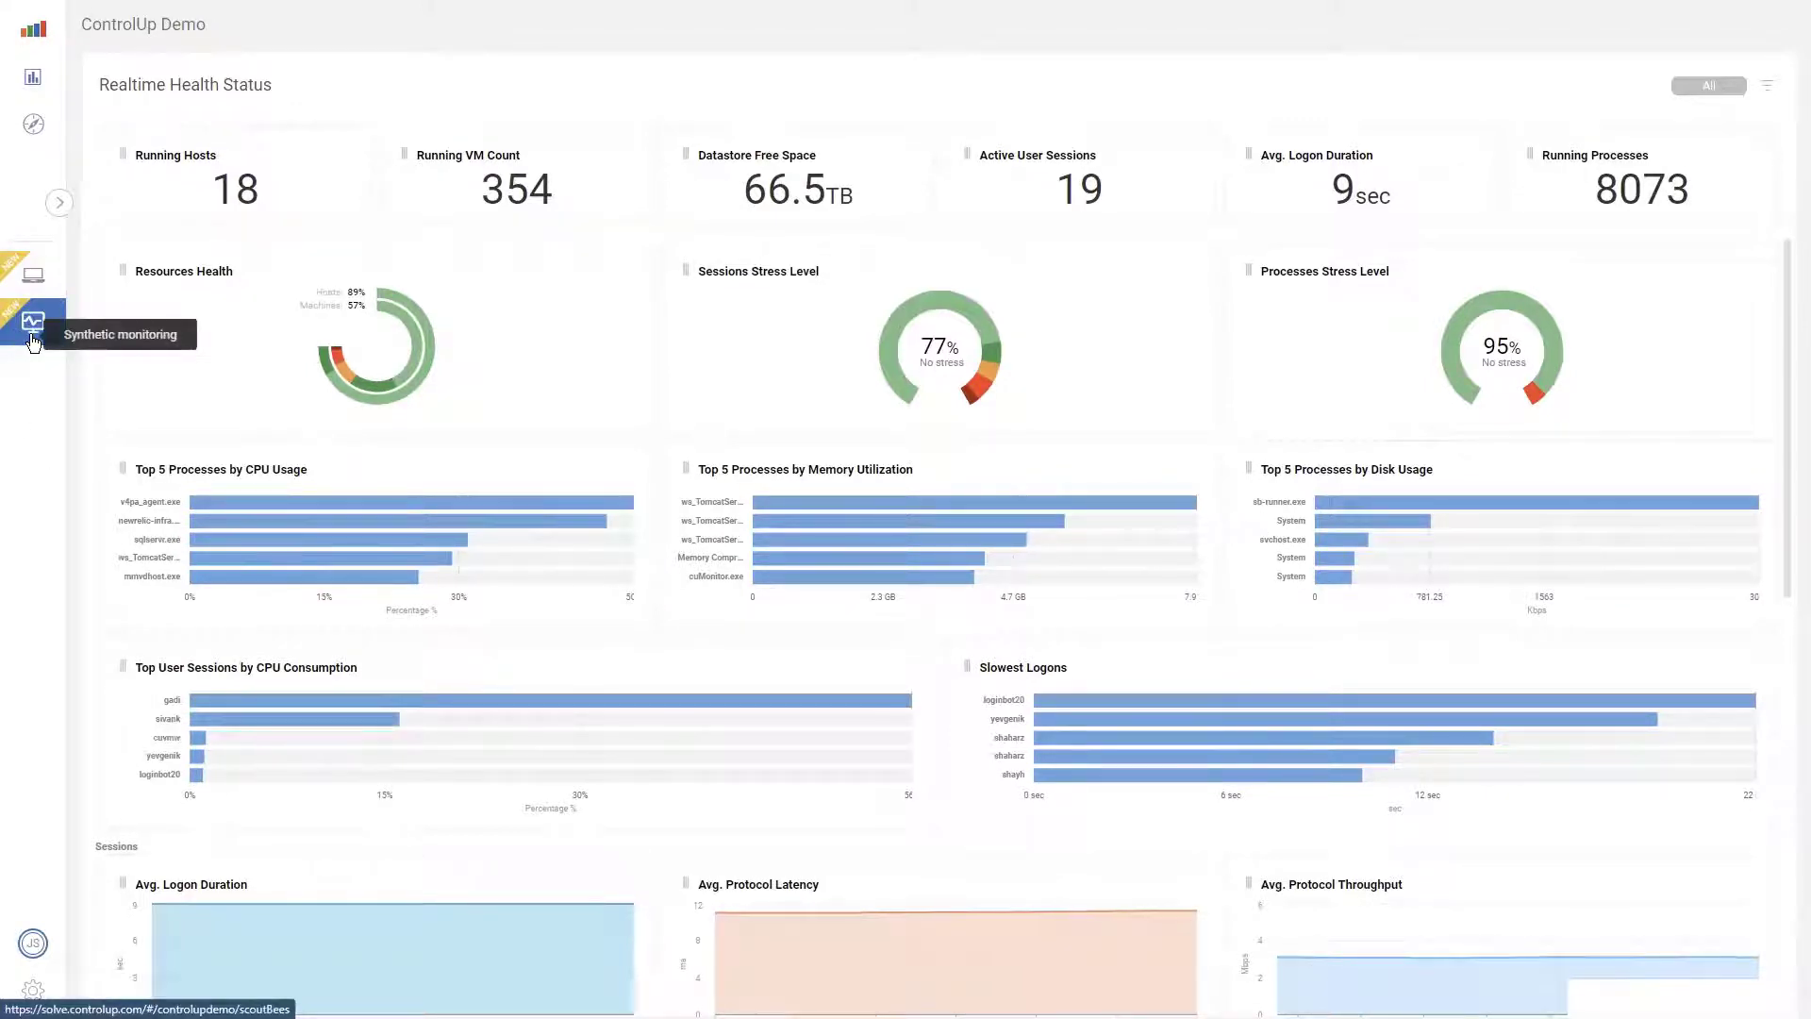
Open synthetic monitoring and show only the EUC scouts
left_click(33, 323)
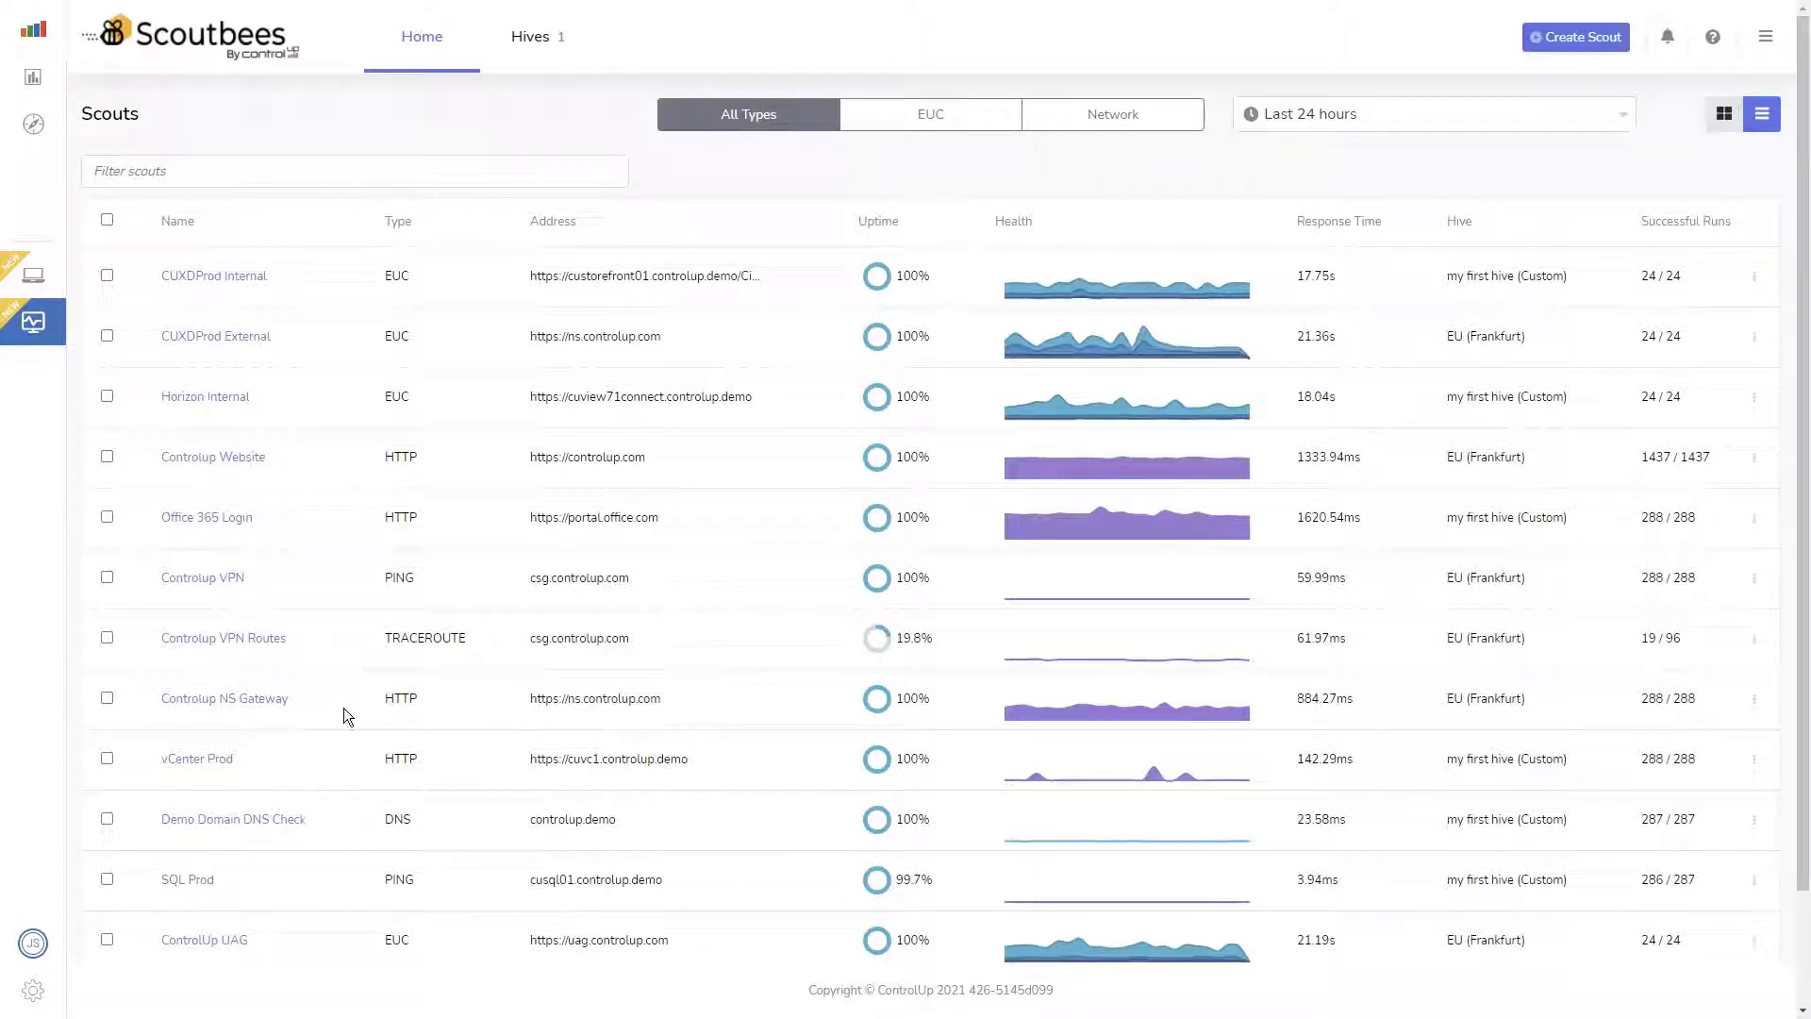
left_click(941, 129)
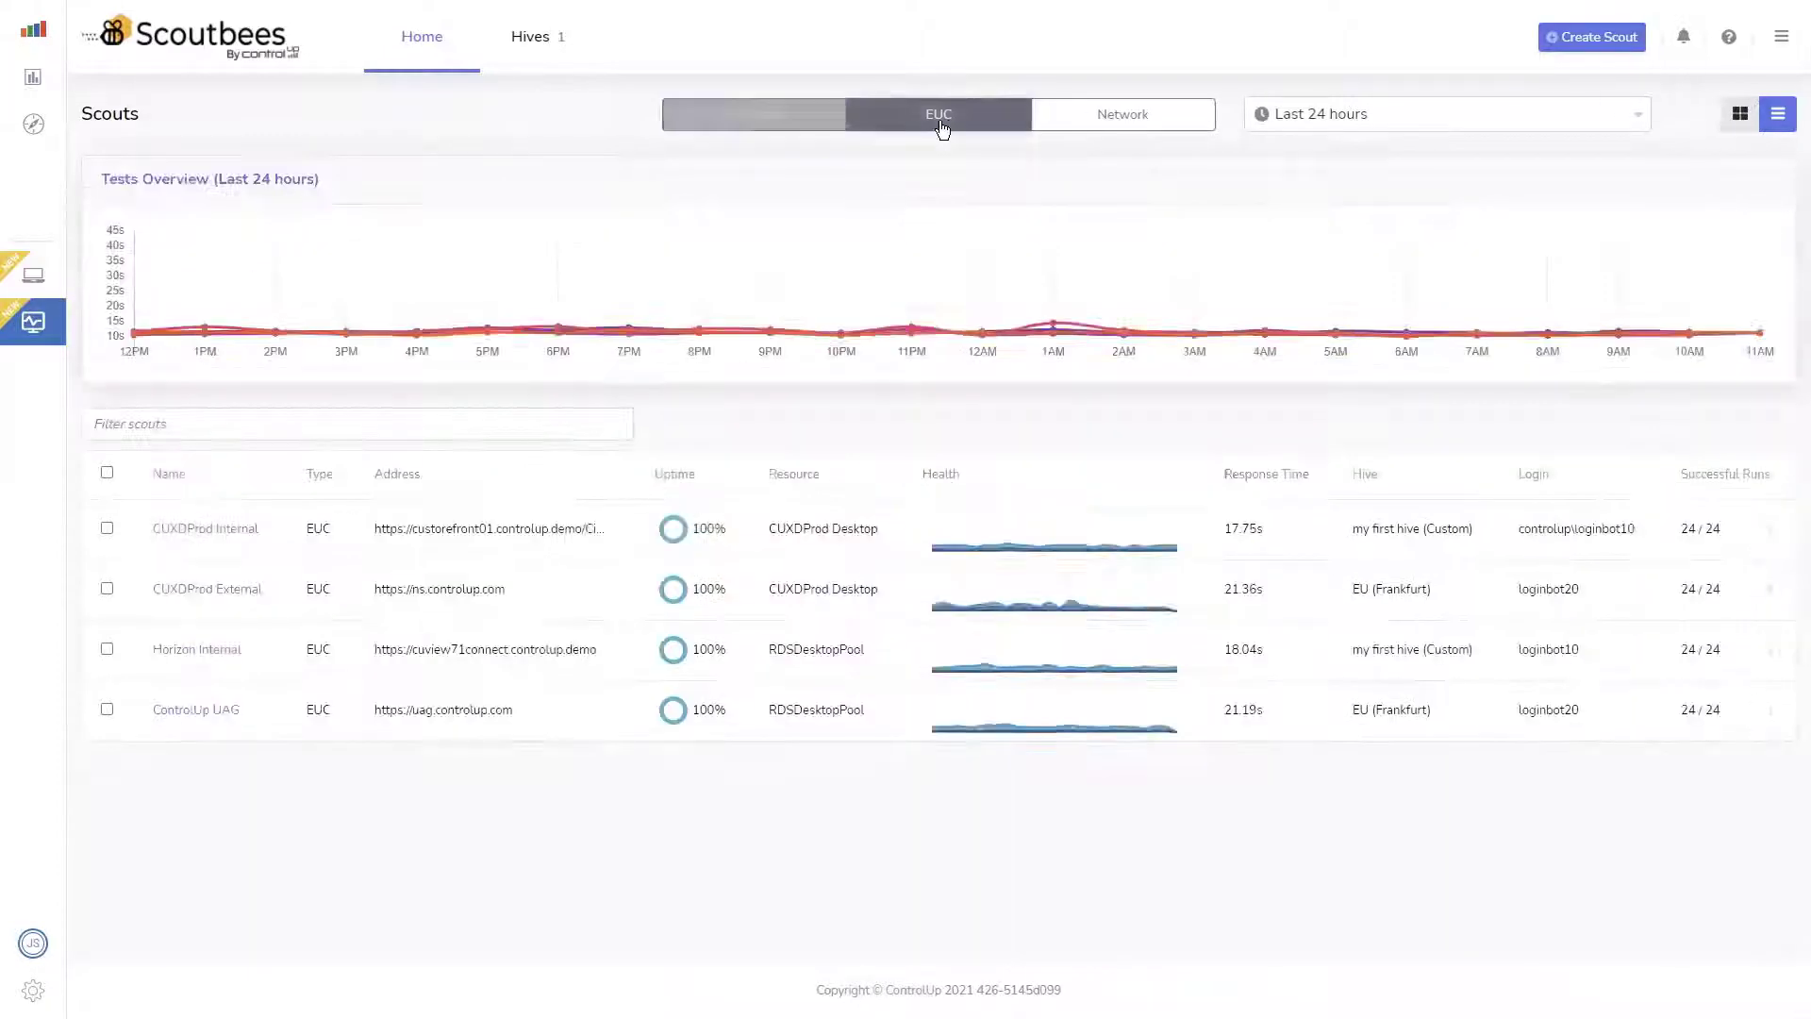
Start a new EUC scout on the US East (N. Virginia) cloud hive with gateway type Citrix Virtual Apps and Desktops - NetScaler Gateway
left_click(1615, 36)
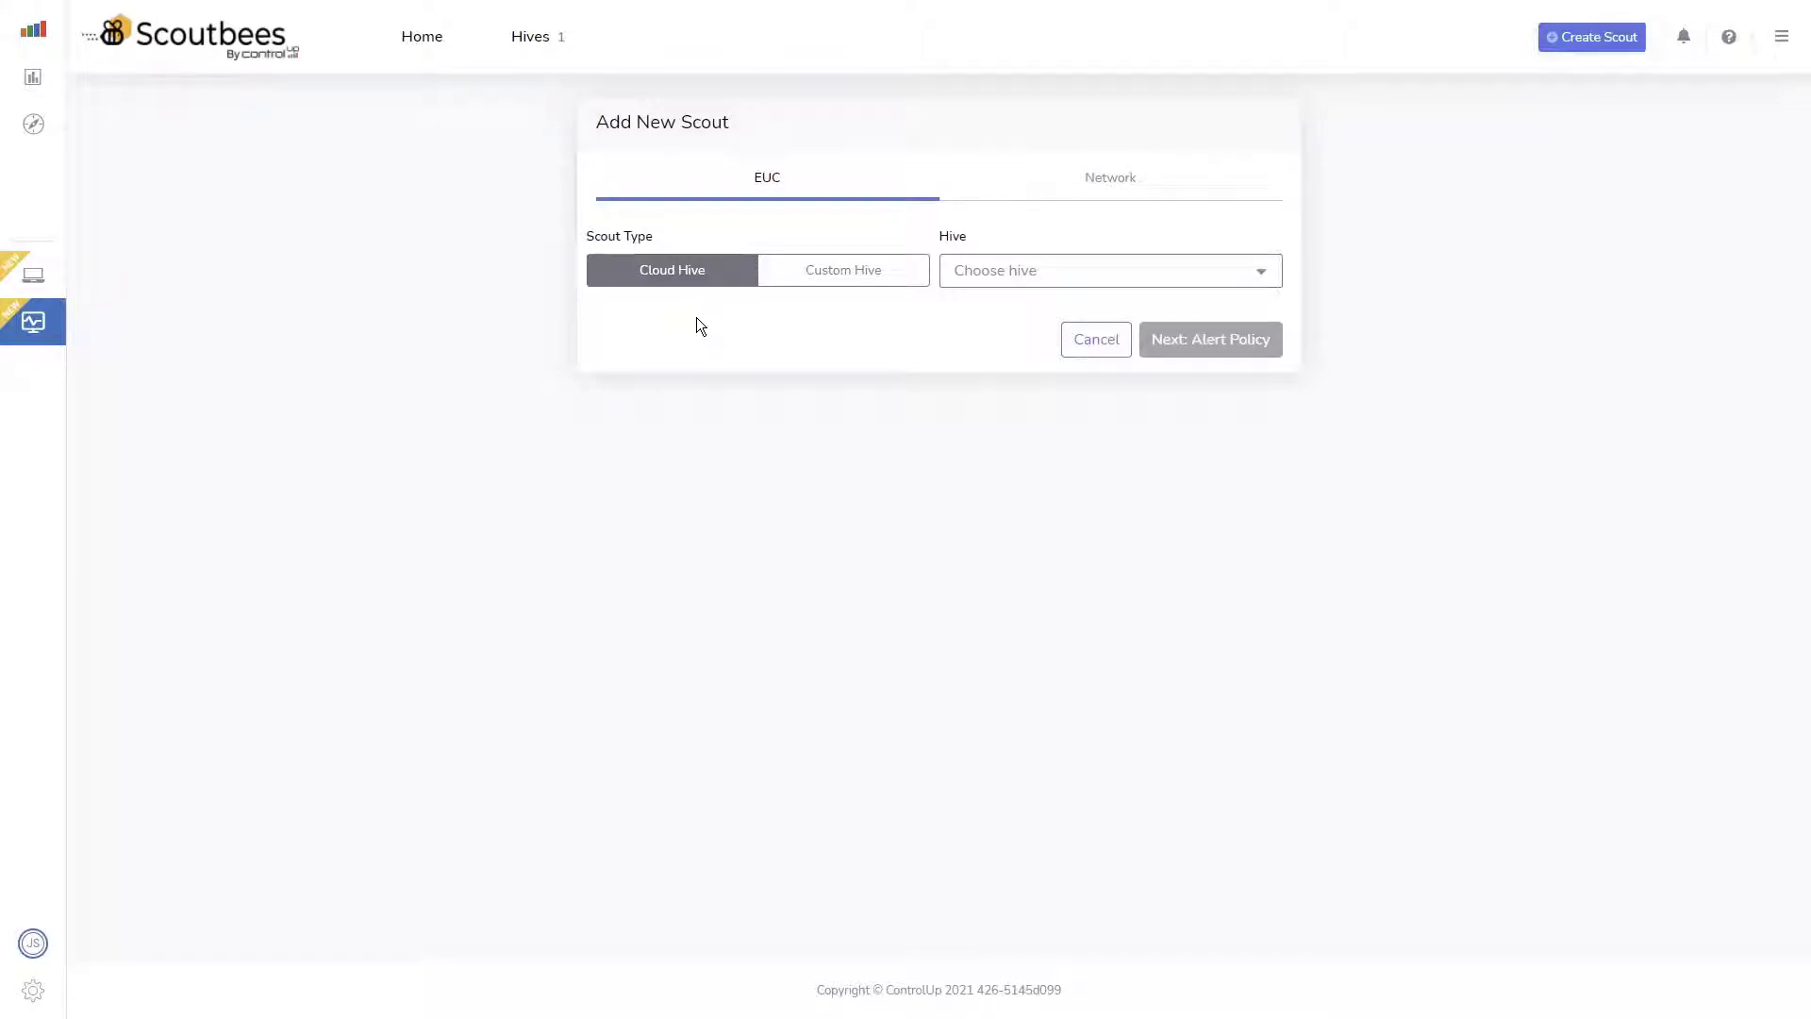
left_click(1038, 273)
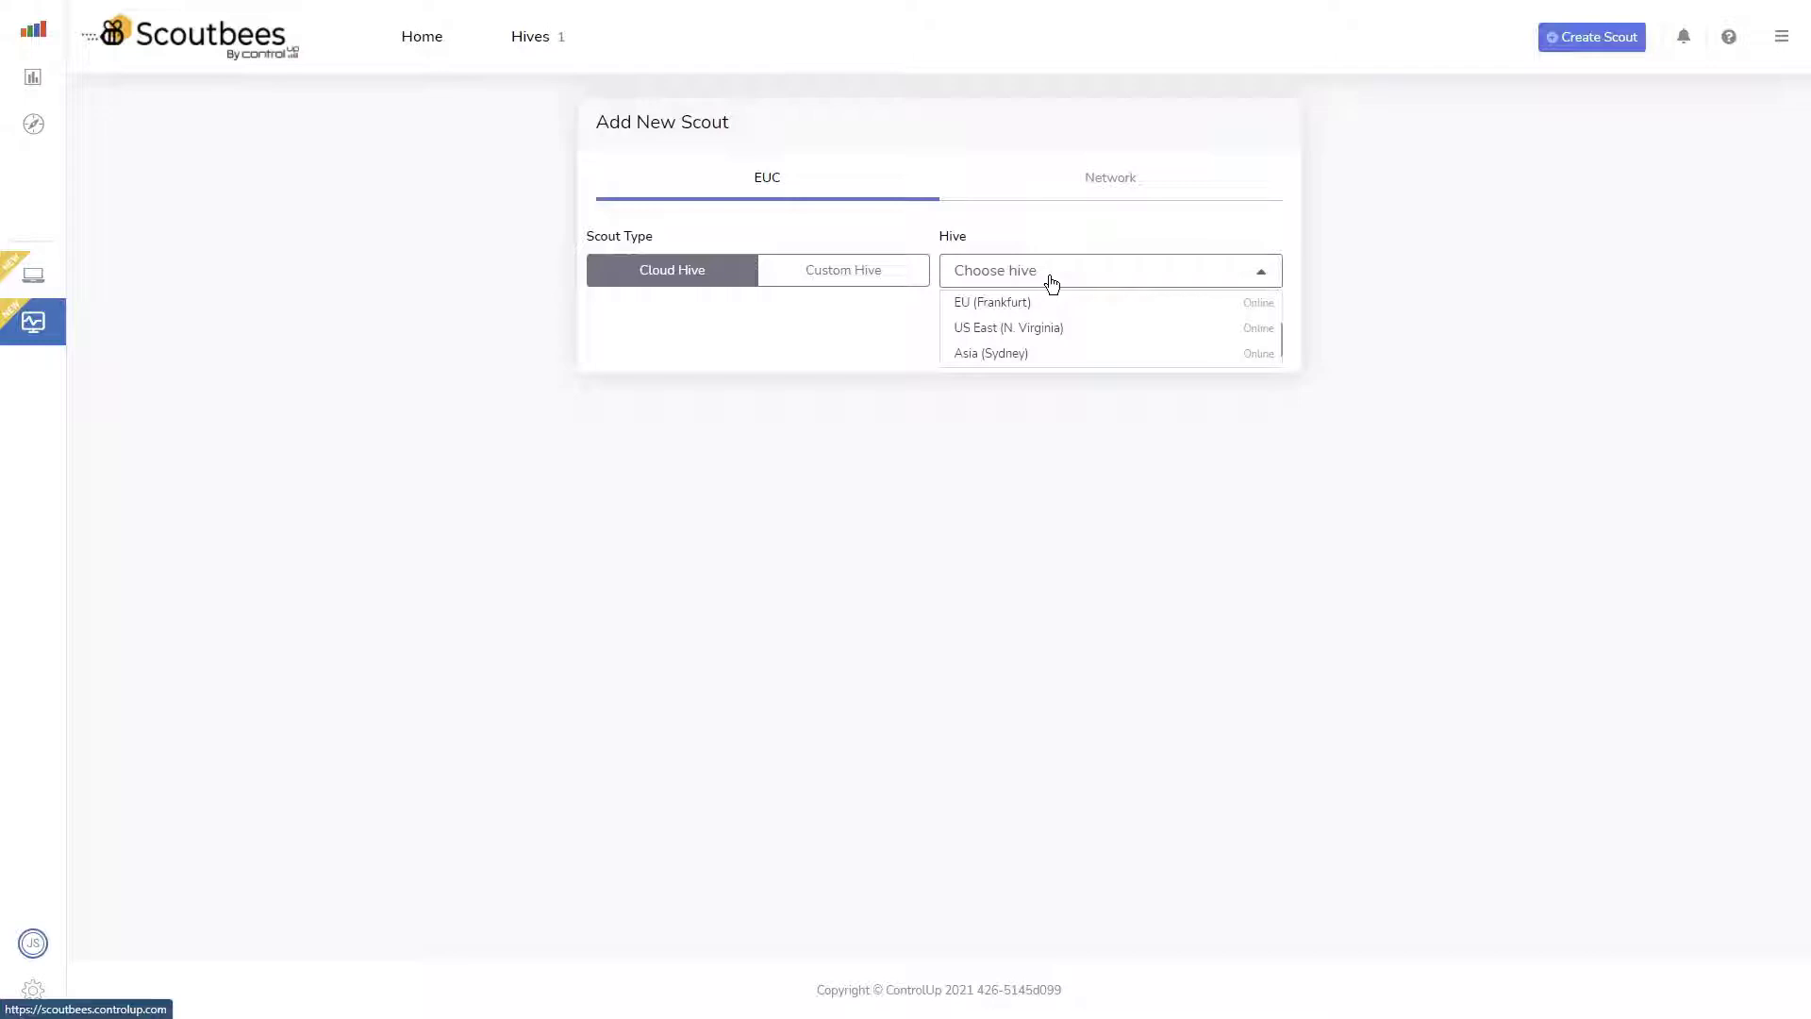
left_click(1031, 330)
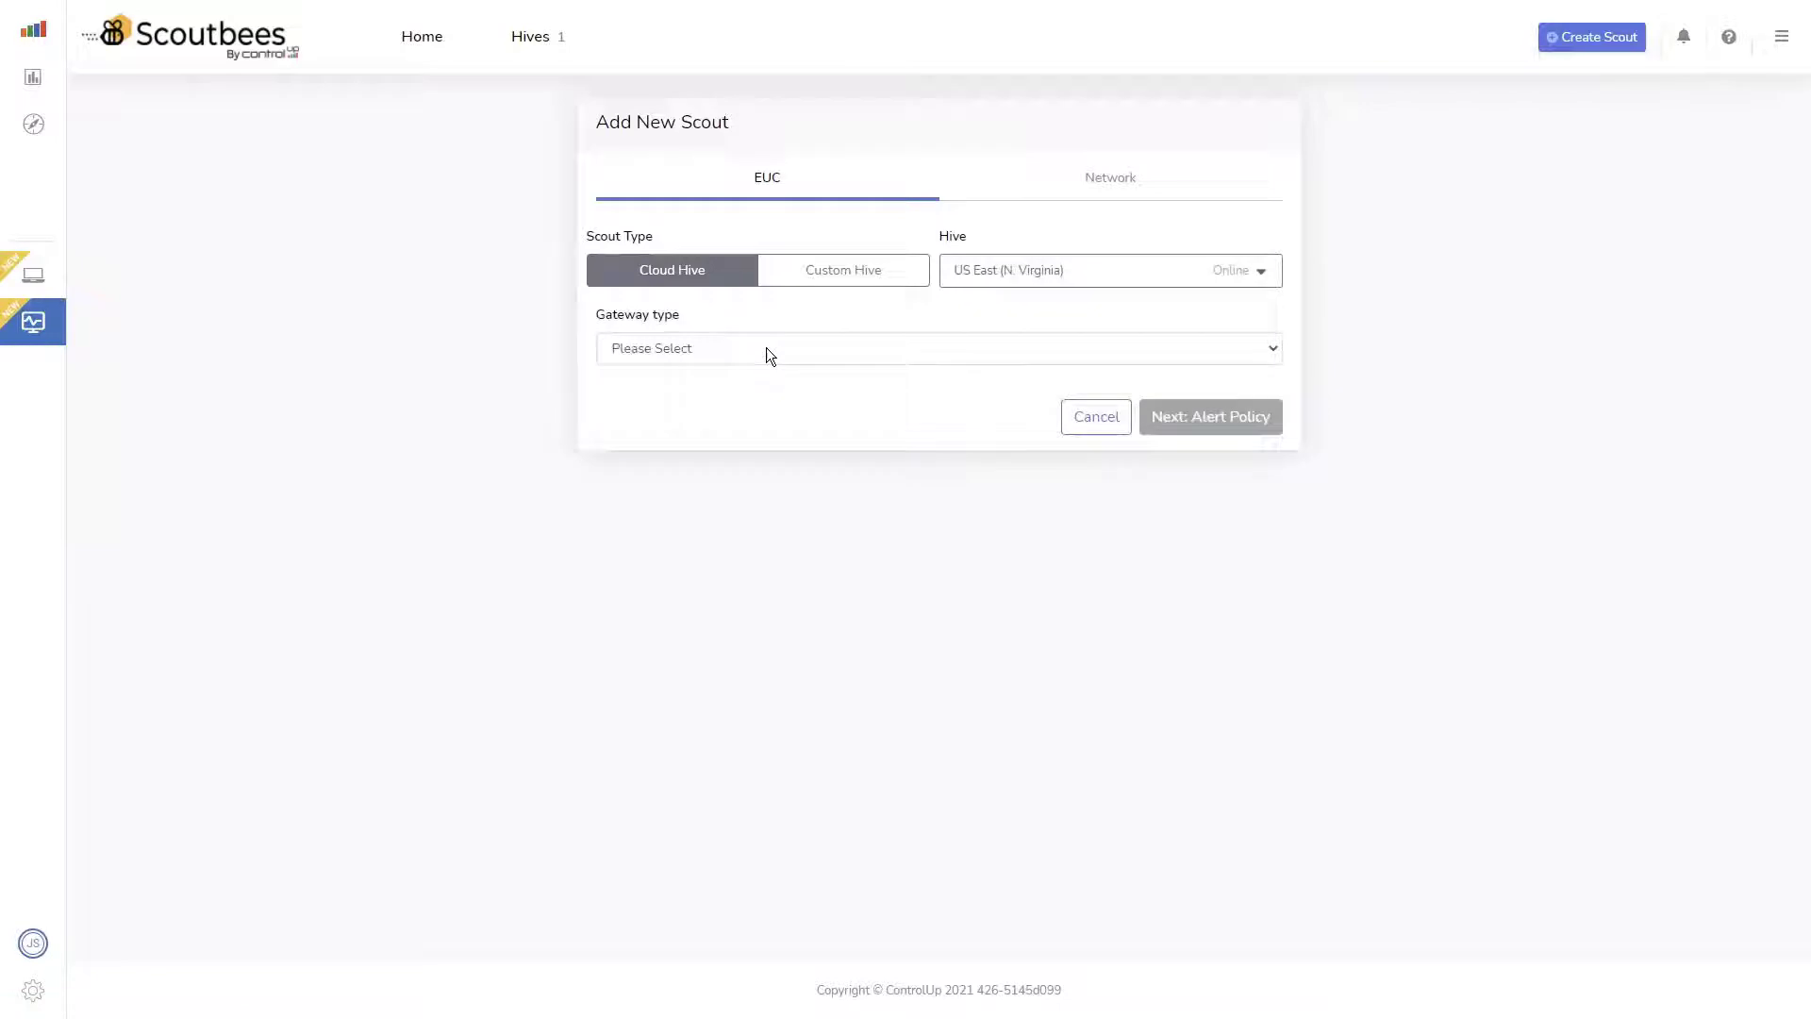
left_click(767, 349)
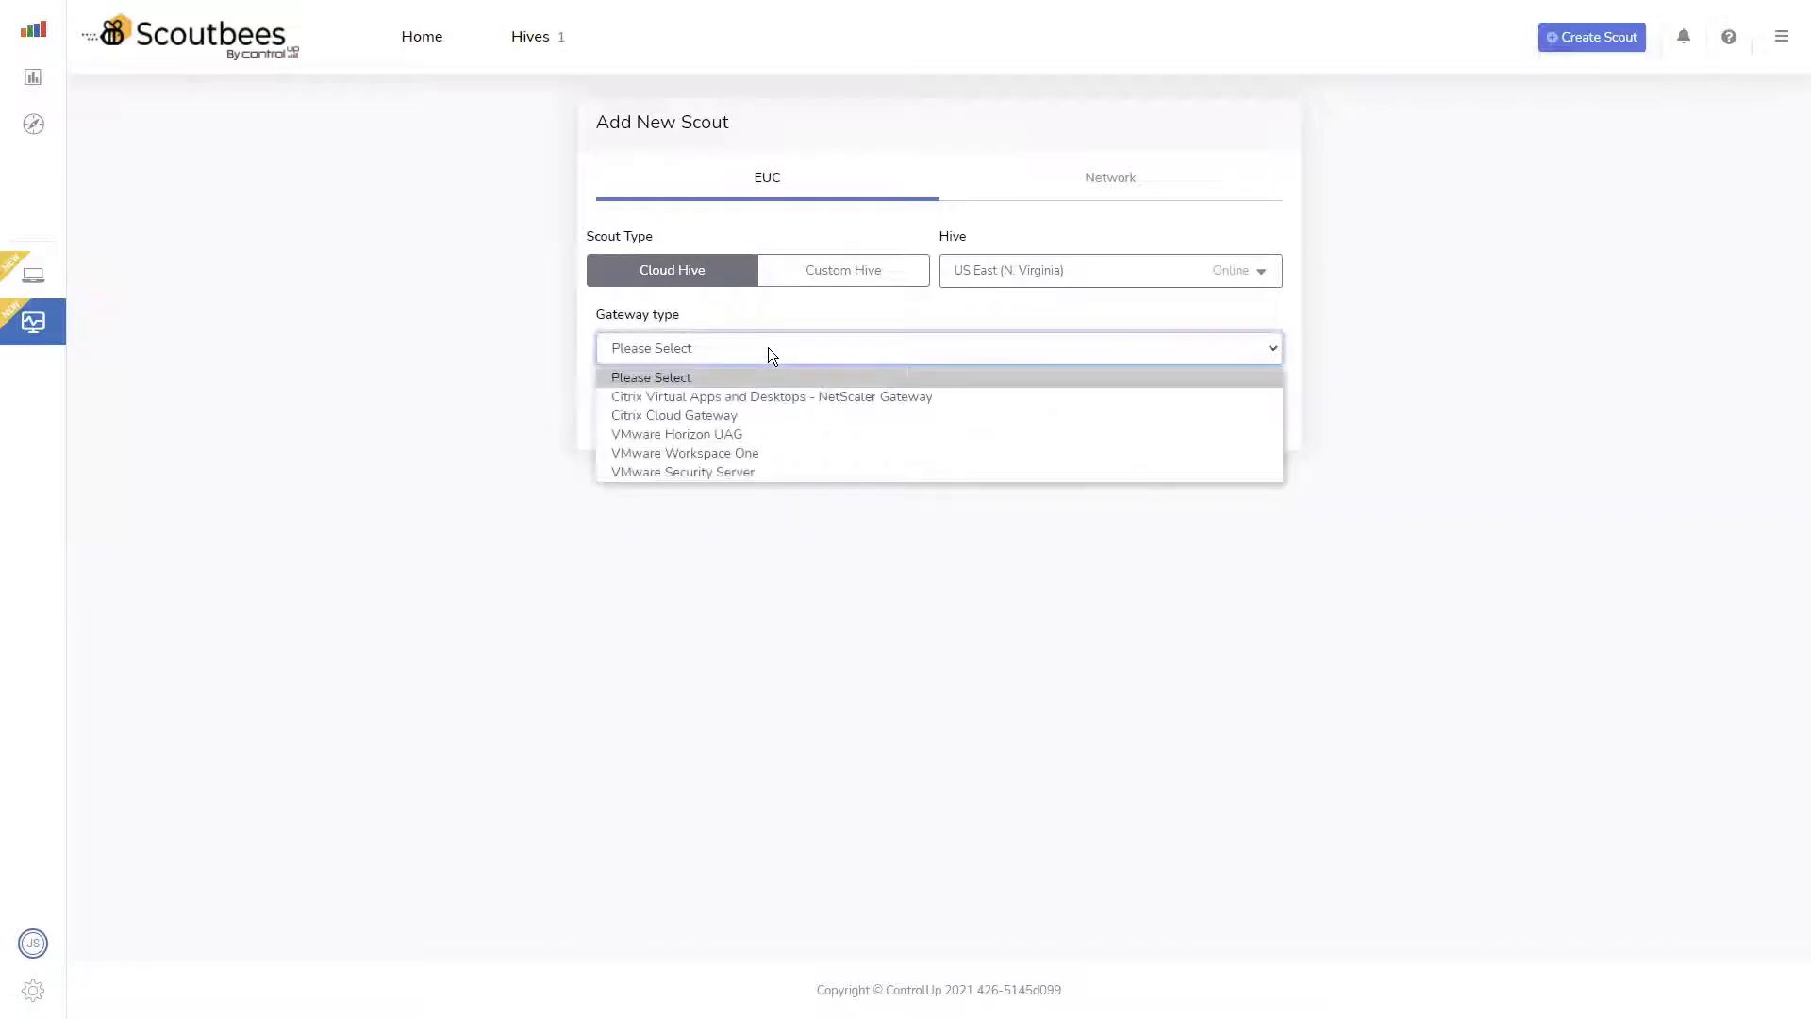
left_click(775, 396)
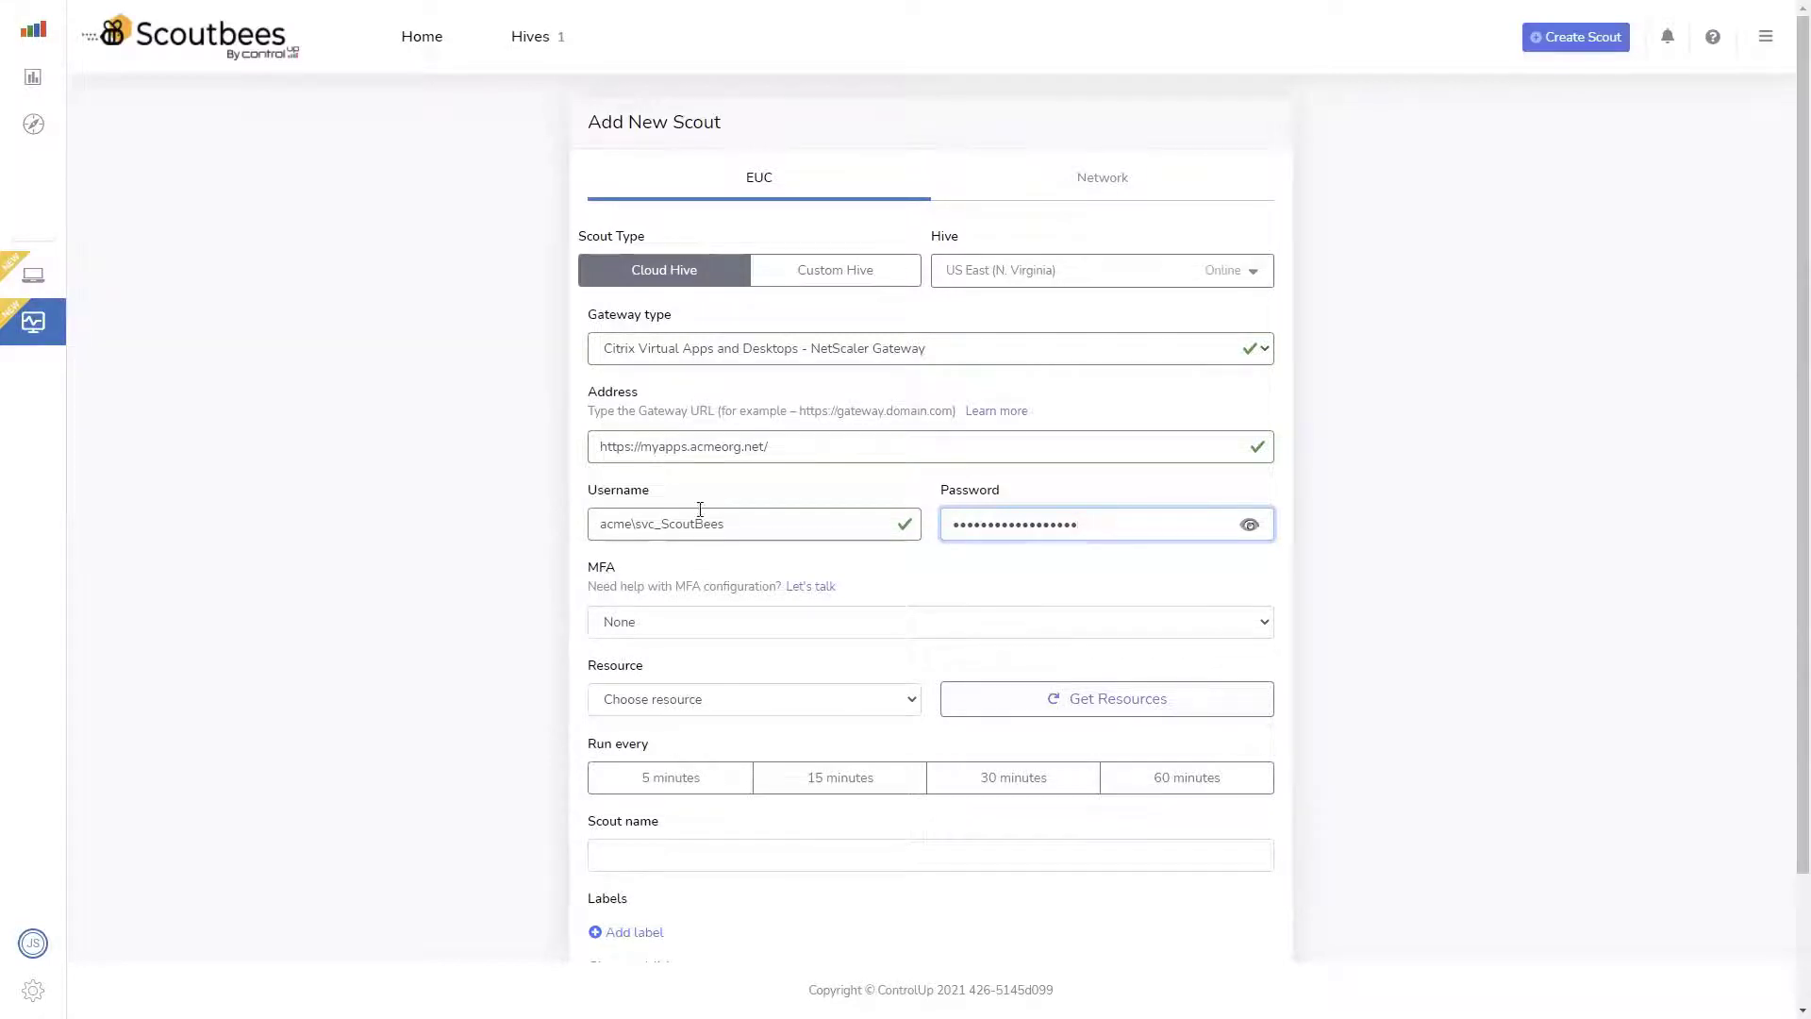
Keep MFA at None, retrieve the gateway's available resources and choose Notepad [Citrix XD7.Notepad] as the tested resource
left_click(1123, 707)
left_click(1053, 631)
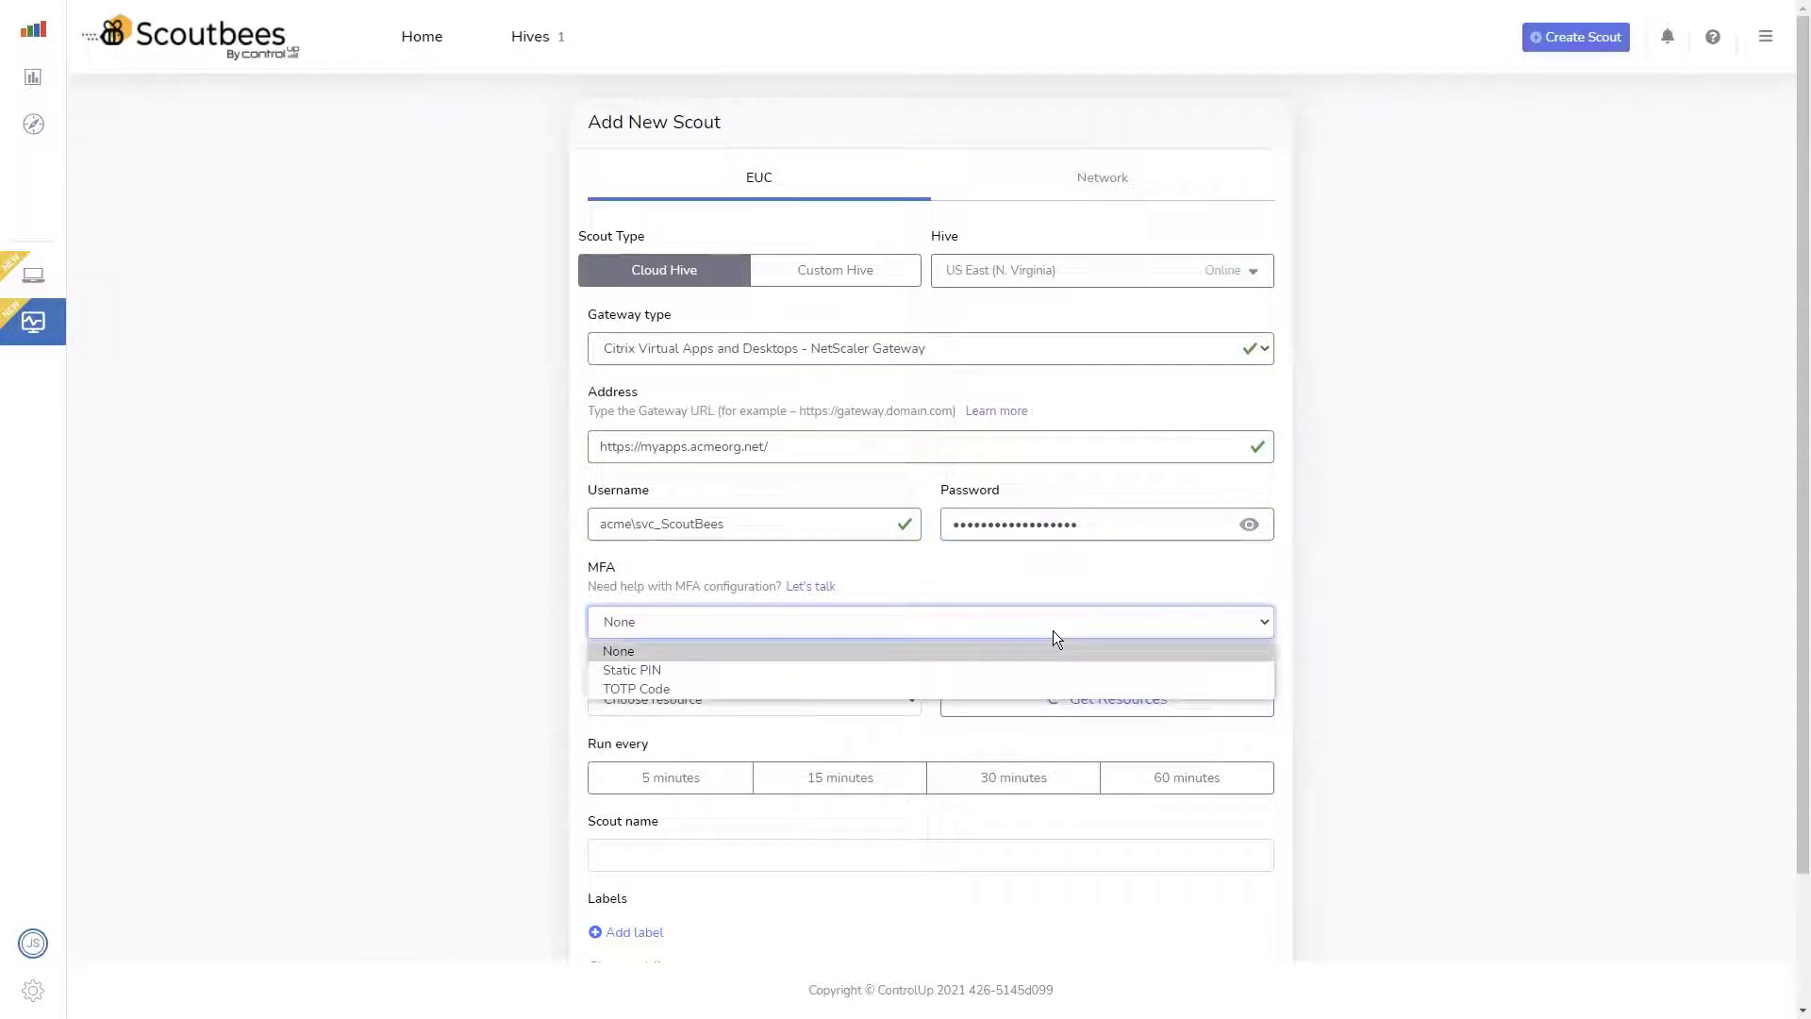
left_click(1564, 641)
left_click(1130, 696)
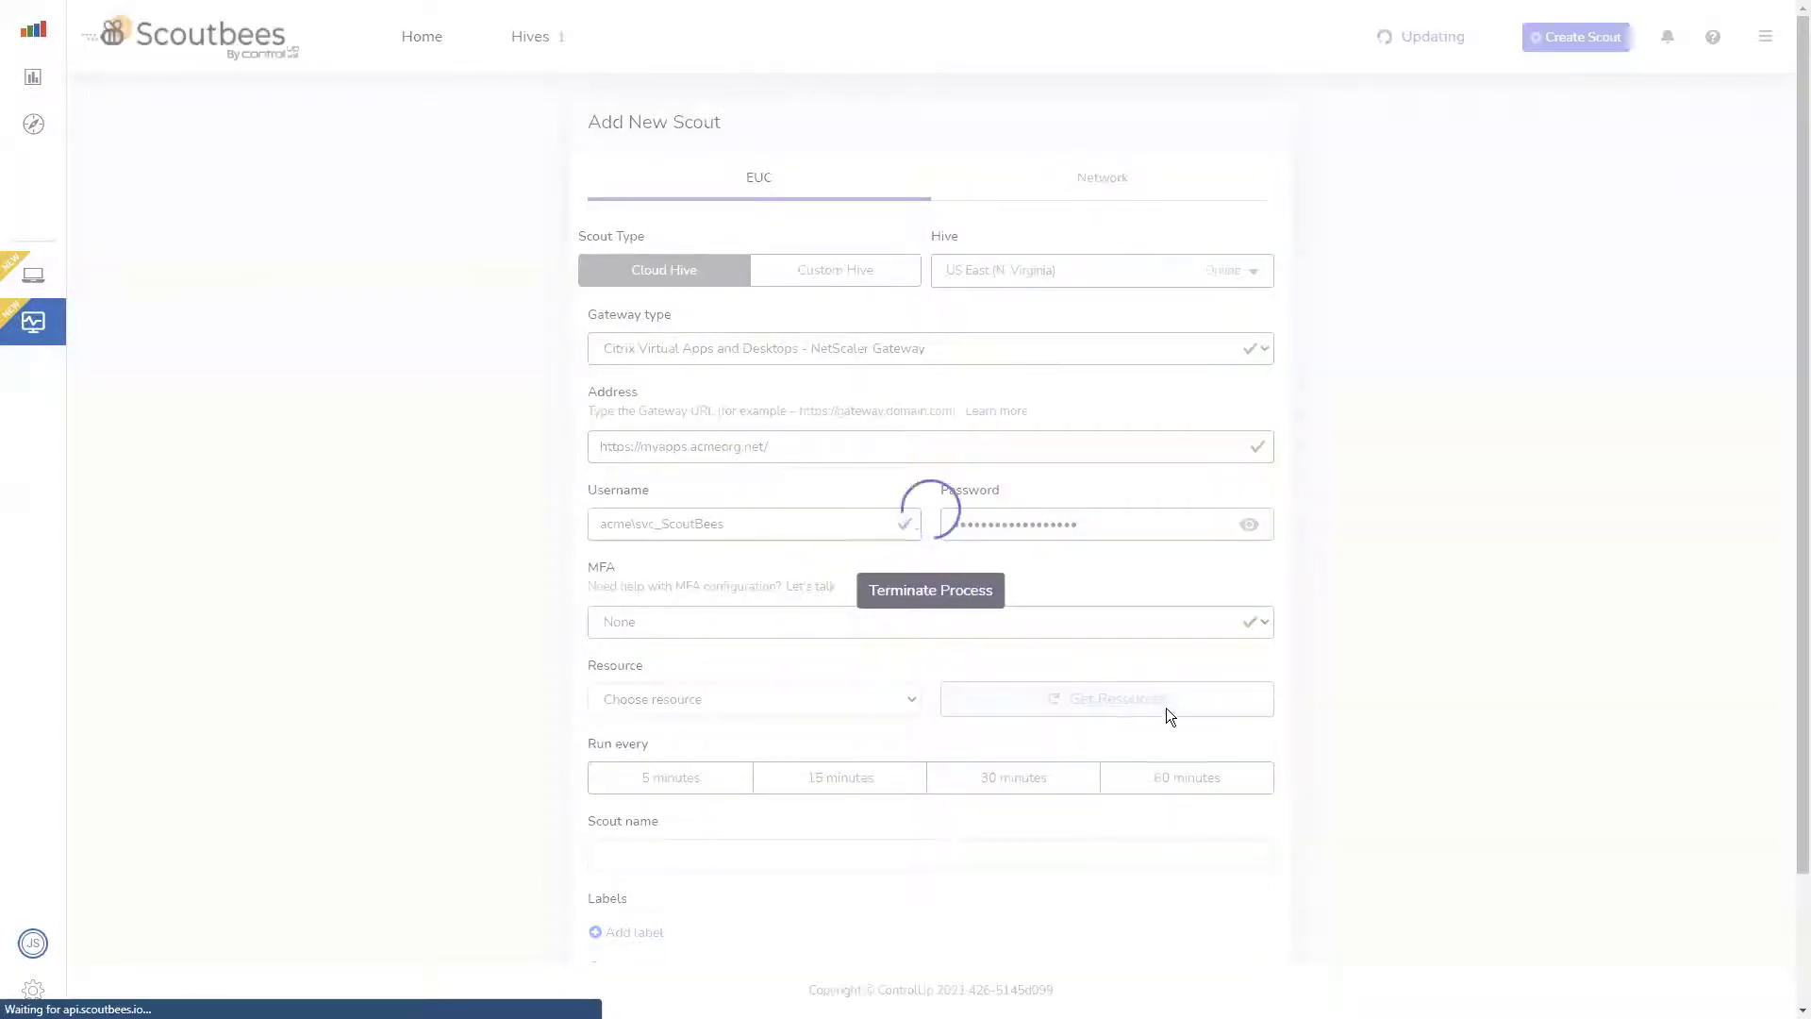
left_click(830, 699)
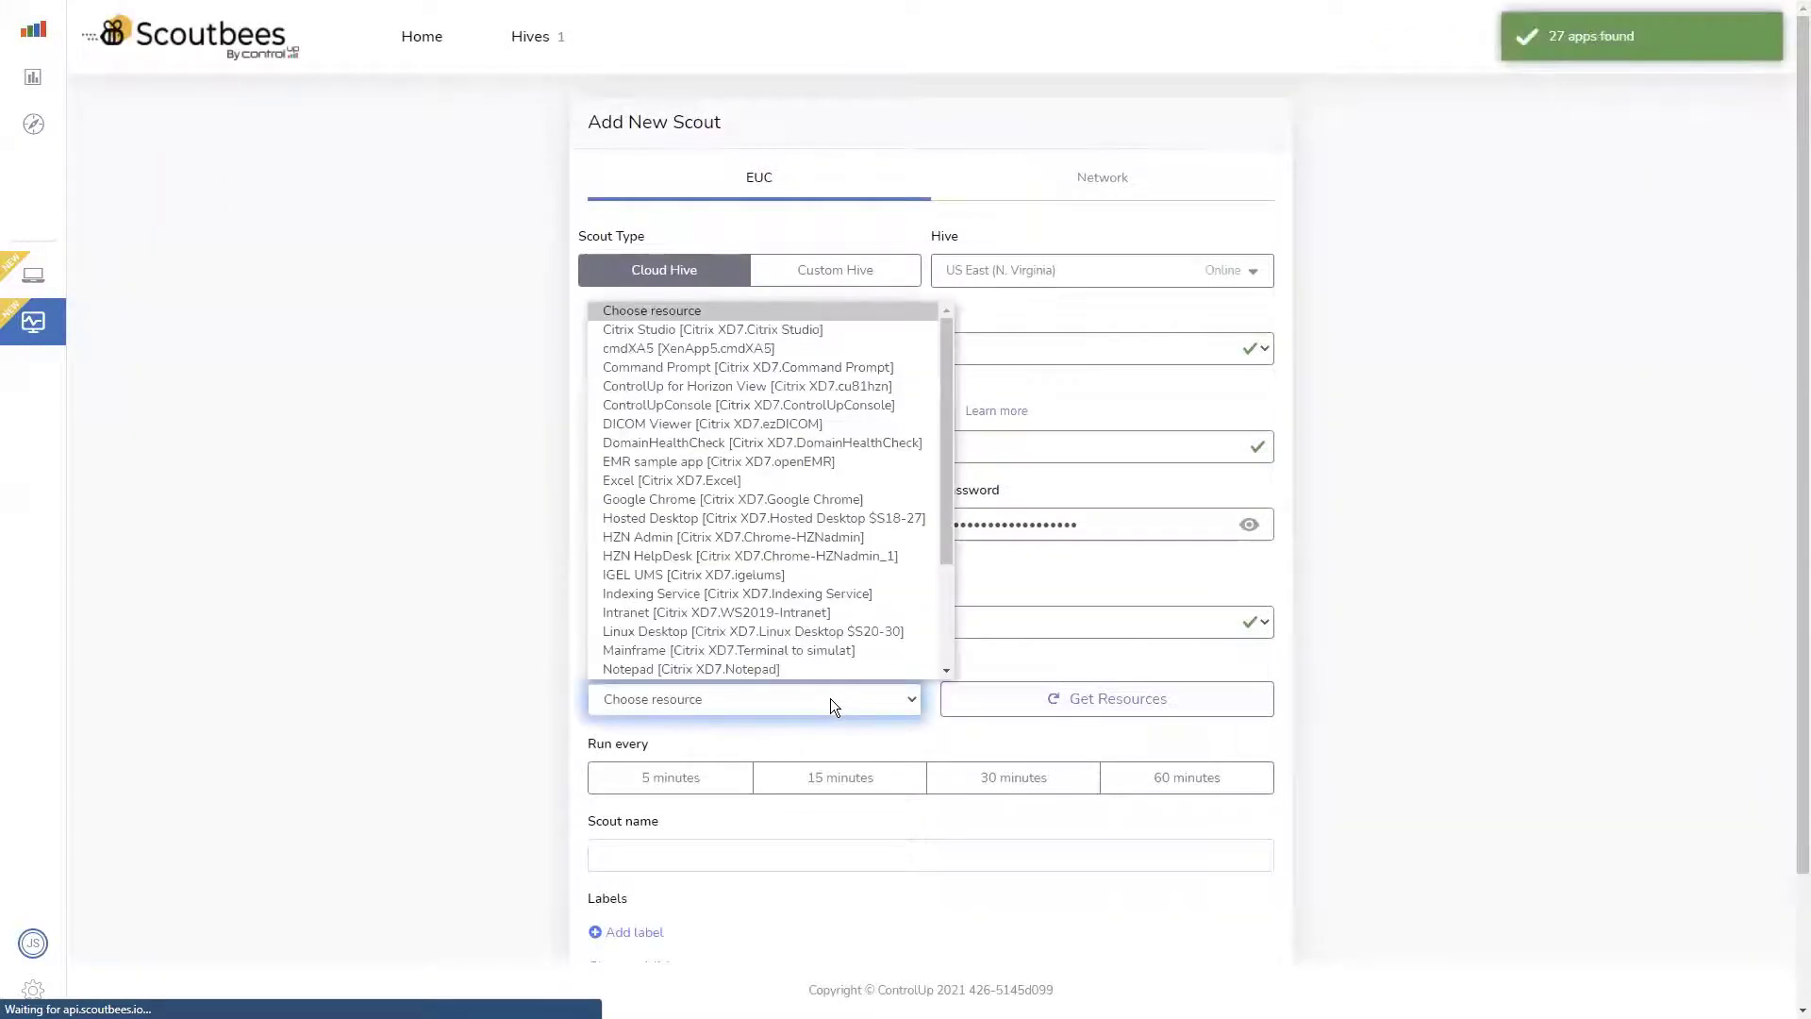
left_click(766, 670)
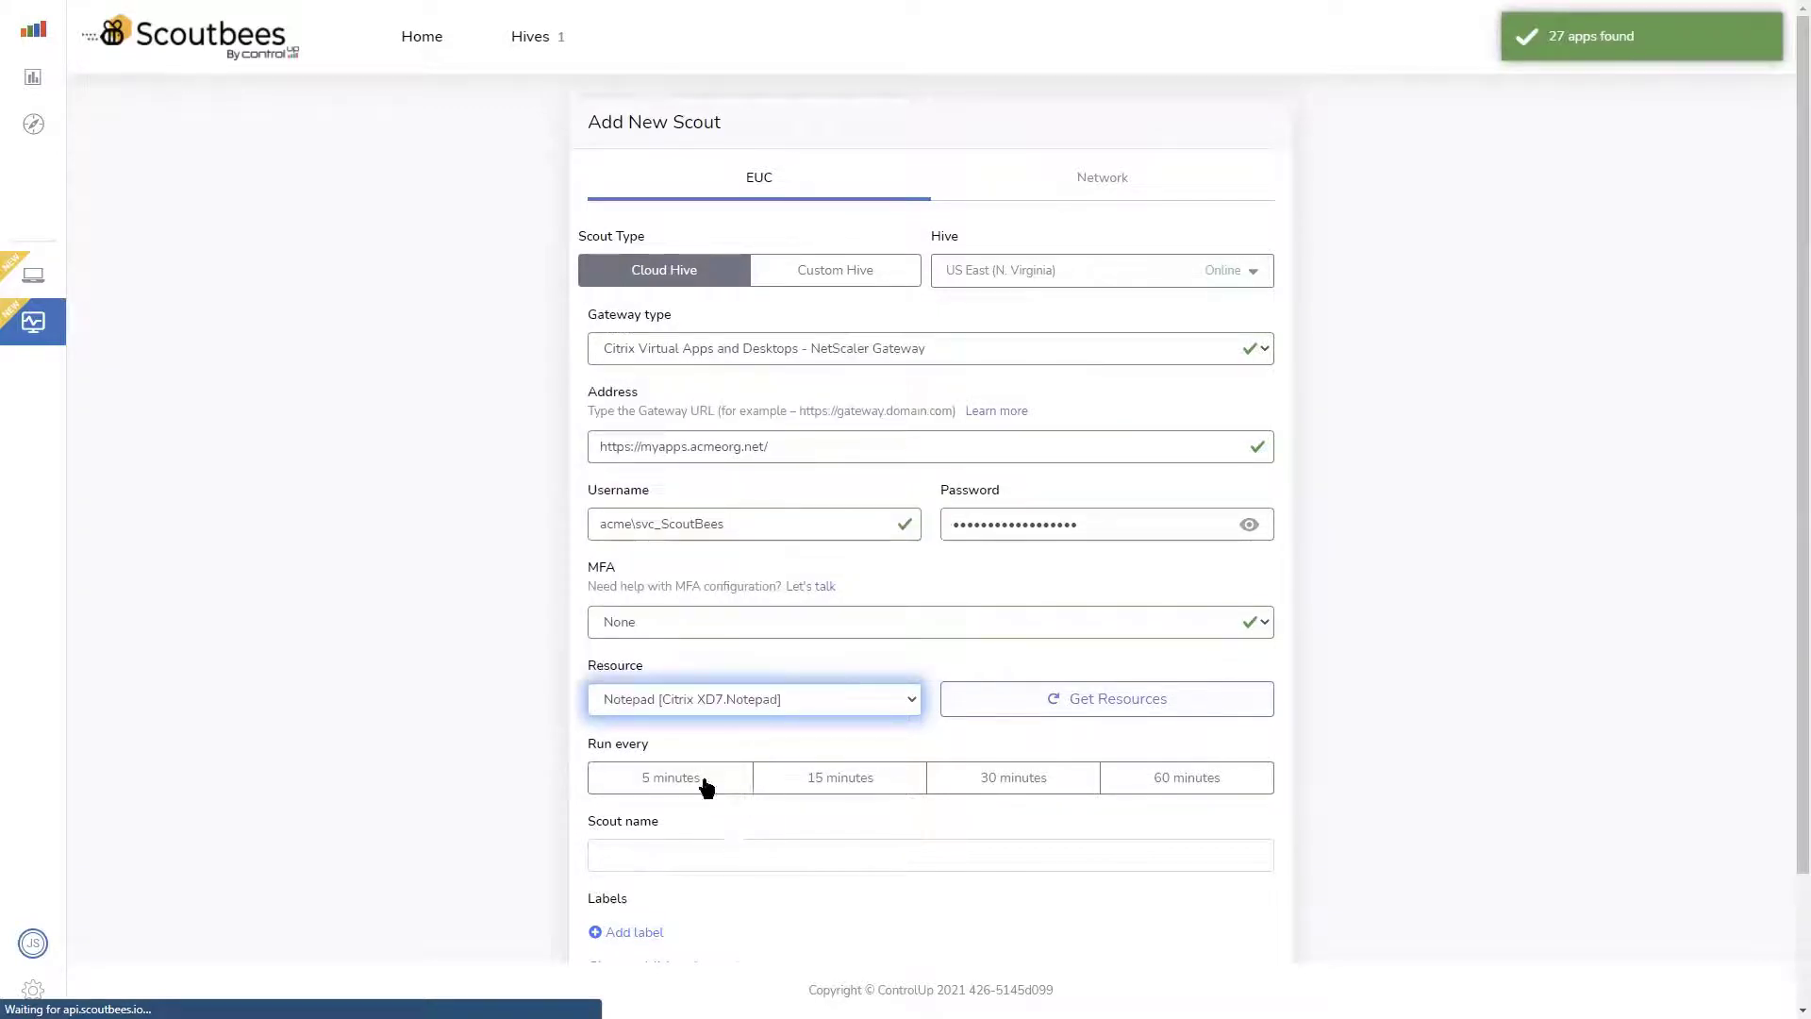
Set the scout to run every 15 minutes, name it Sales Team Word Processing, and continue to its alert policy
left_click(832, 778)
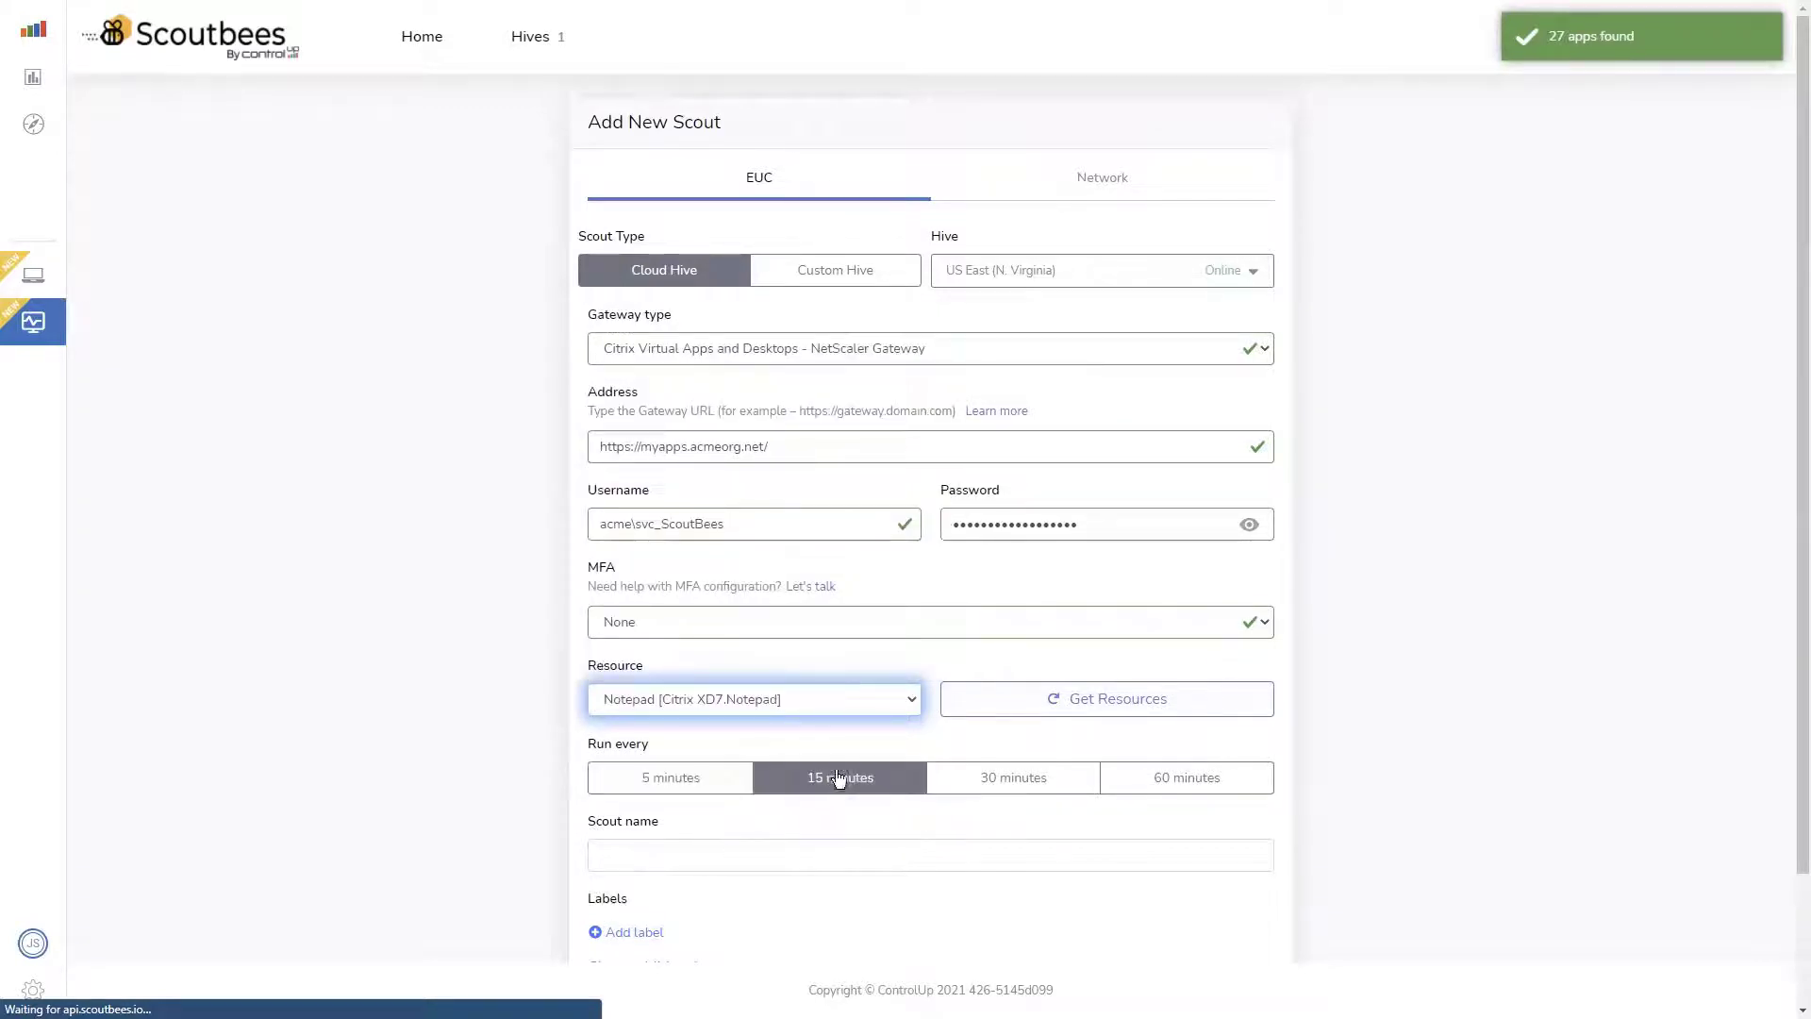
left_click(785, 864)
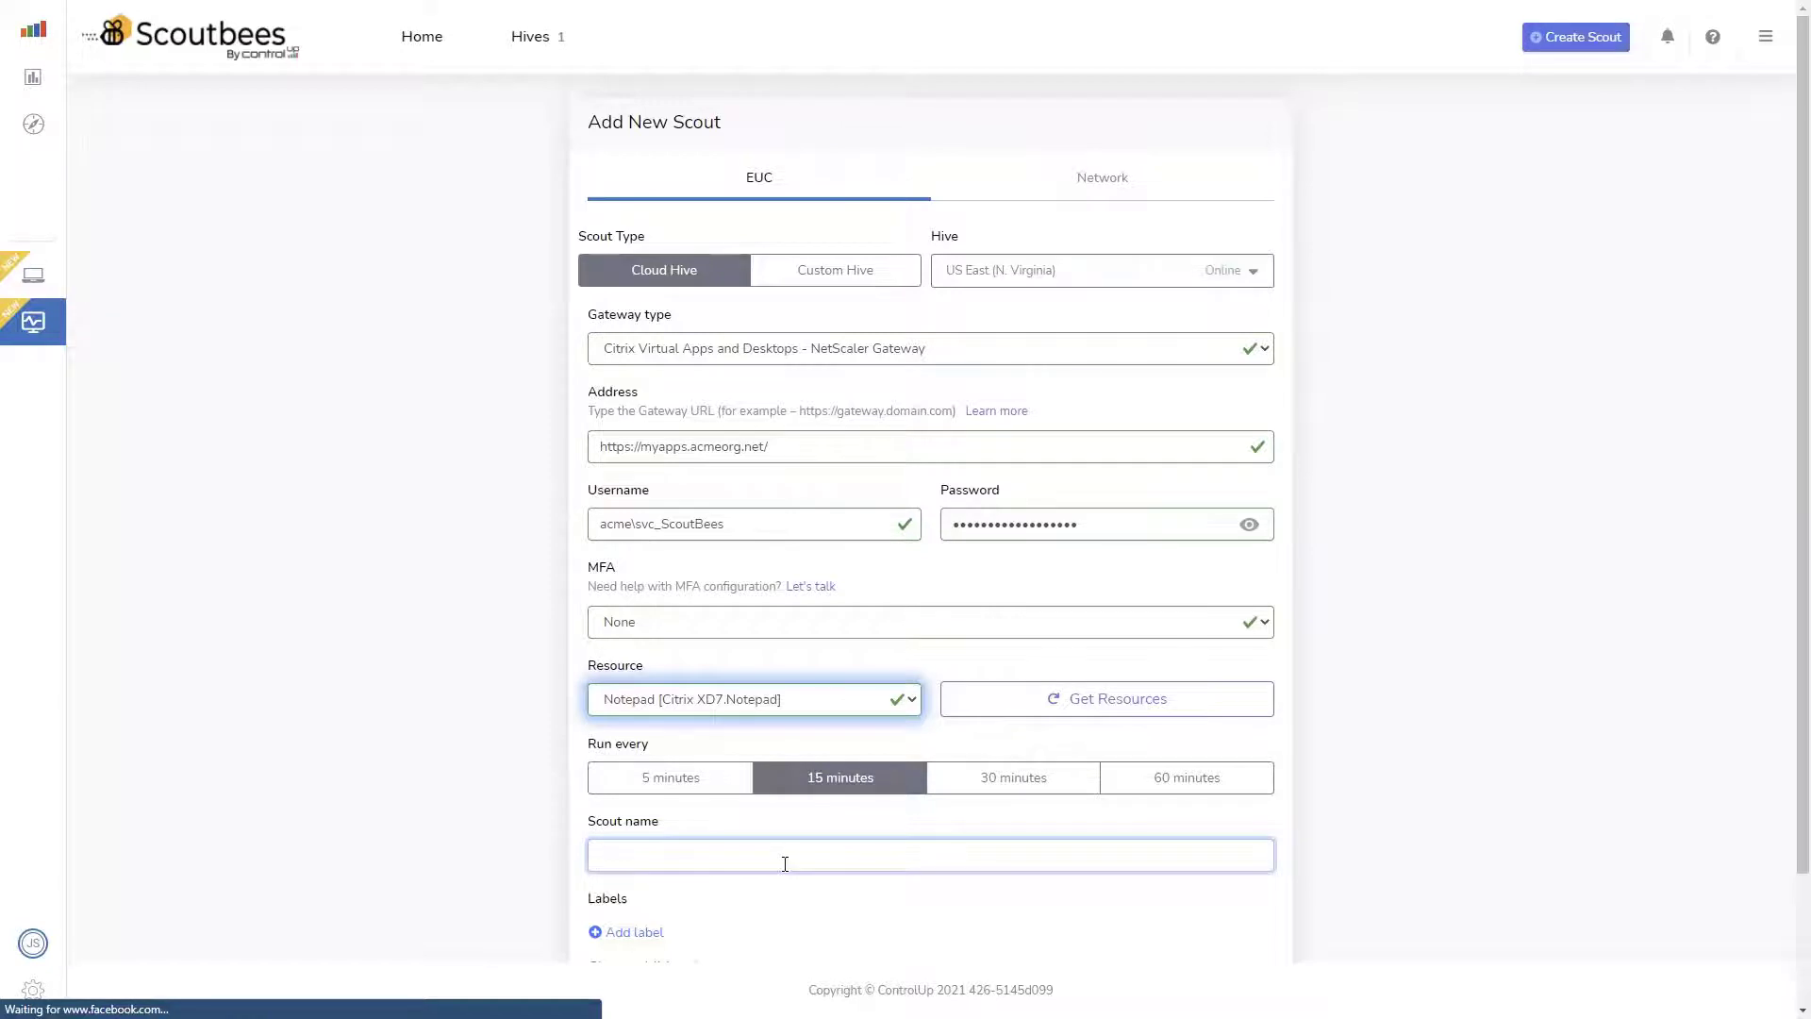
type("Sales Team")
type(" WOrk")
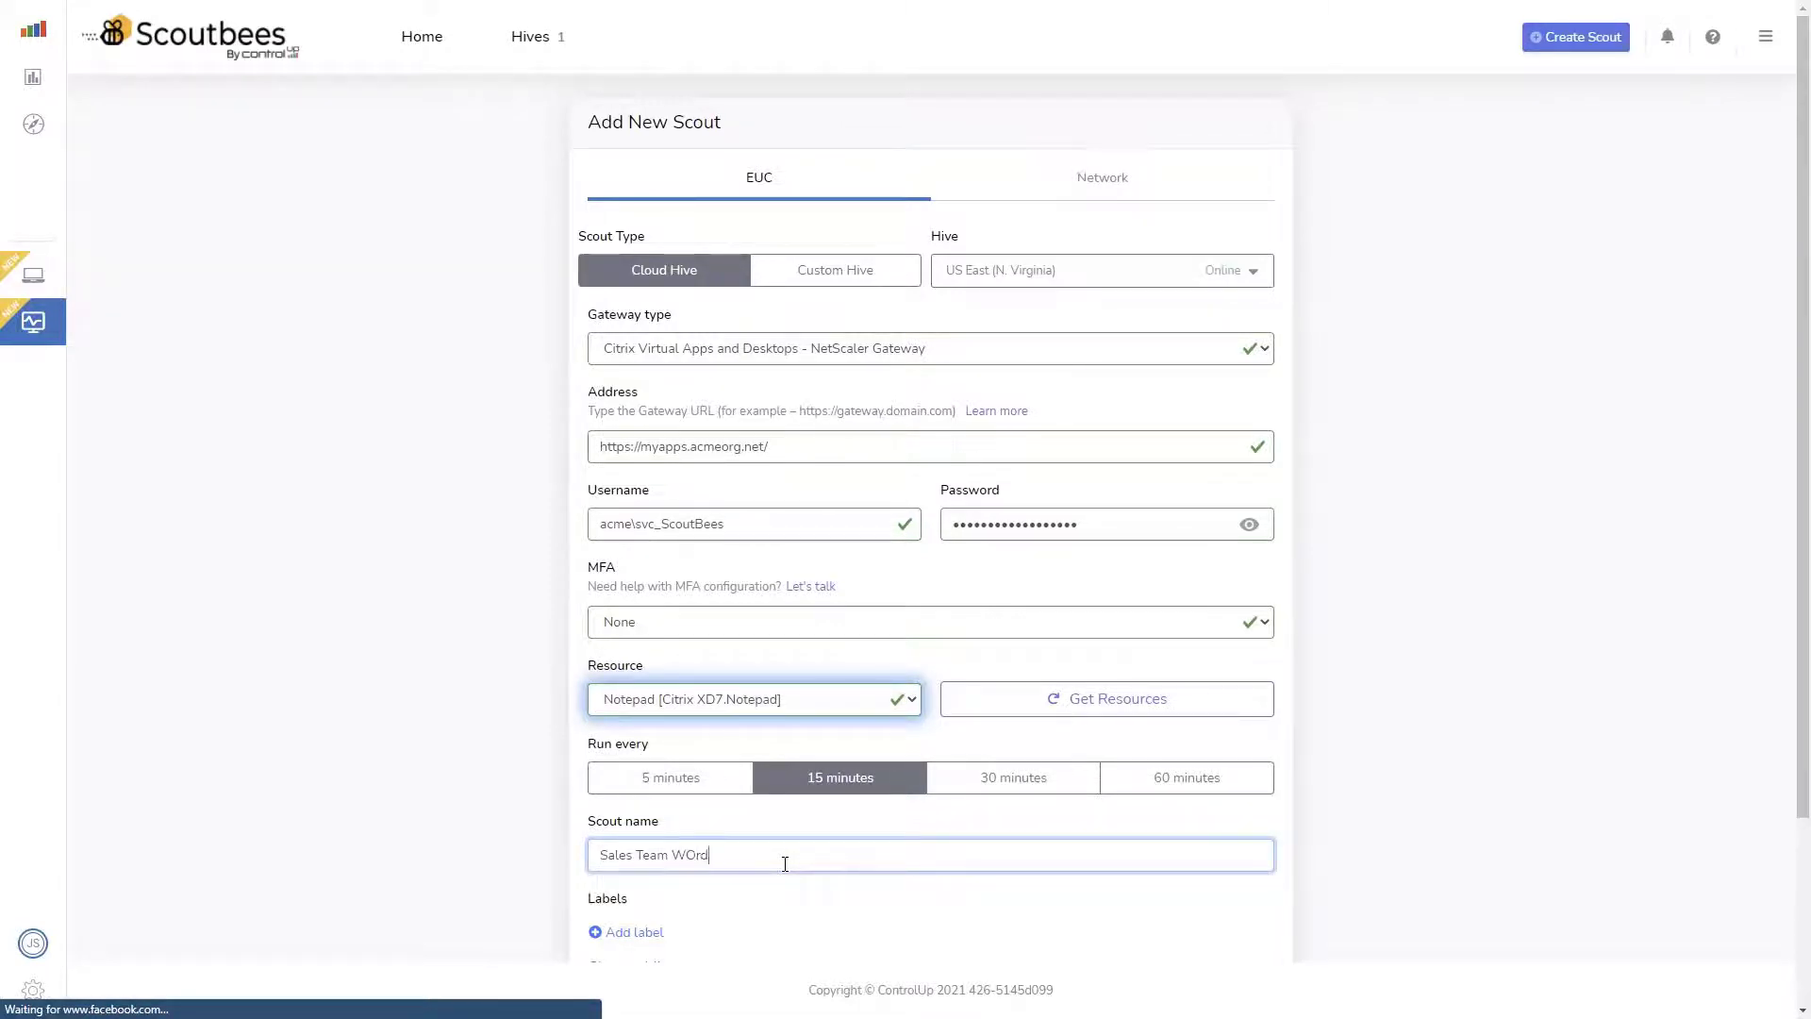
key("BackSpace")
key("BackSpace")
key("BackSpace")
type("ord Processing")
scroll(471, 716, "down", 3)
left_click(1207, 888)
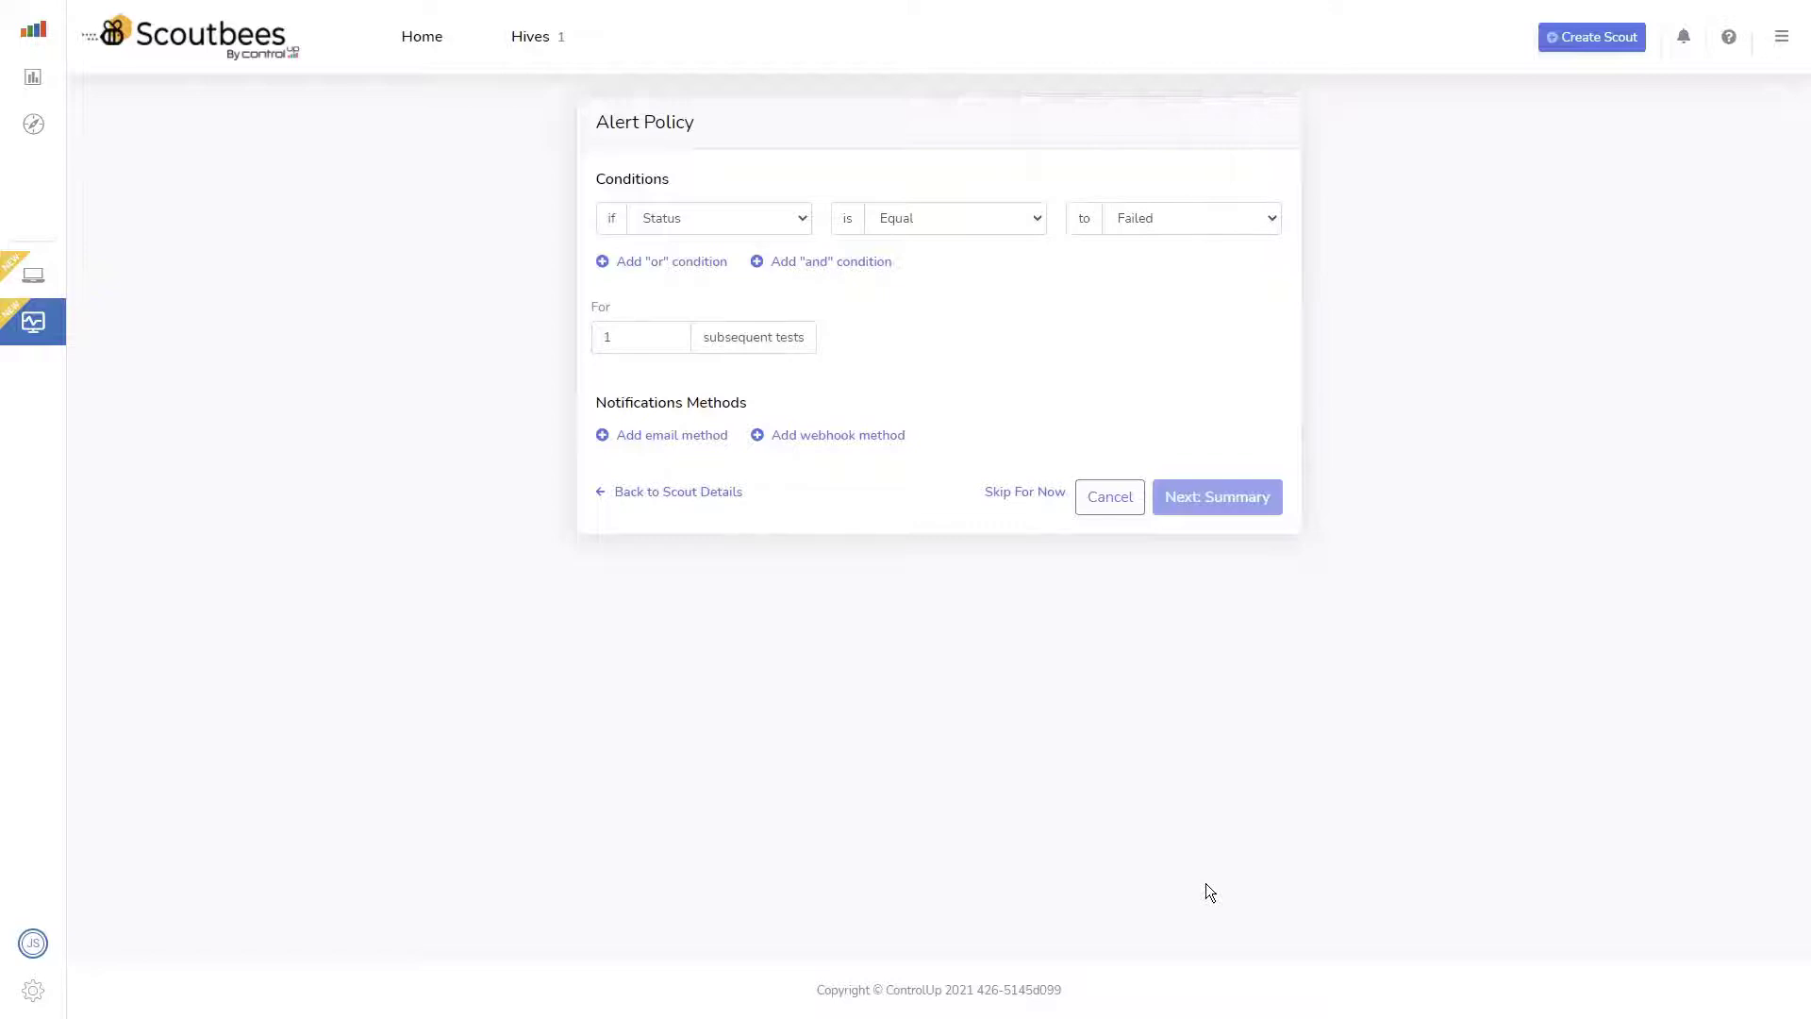
Review the alert condition options, skip the alert policy for now and save the Sales Team Word Processing scout
left_click(764, 219)
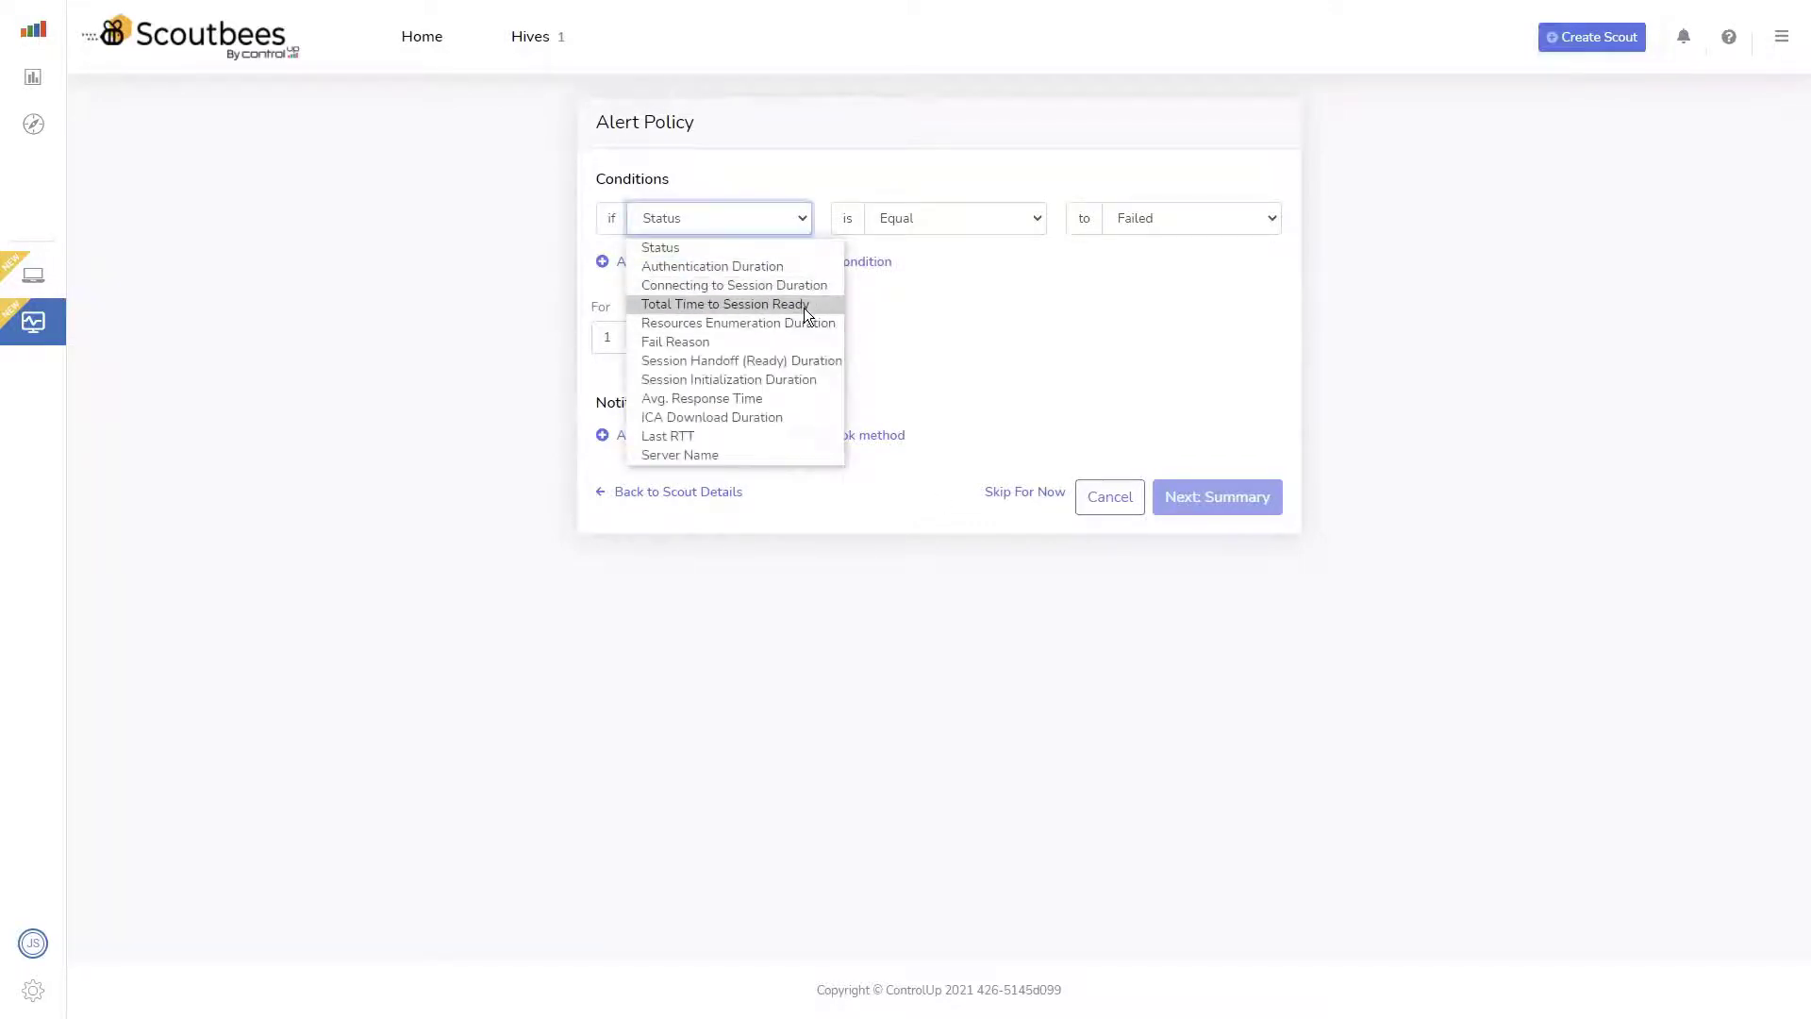
left_click(1176, 295)
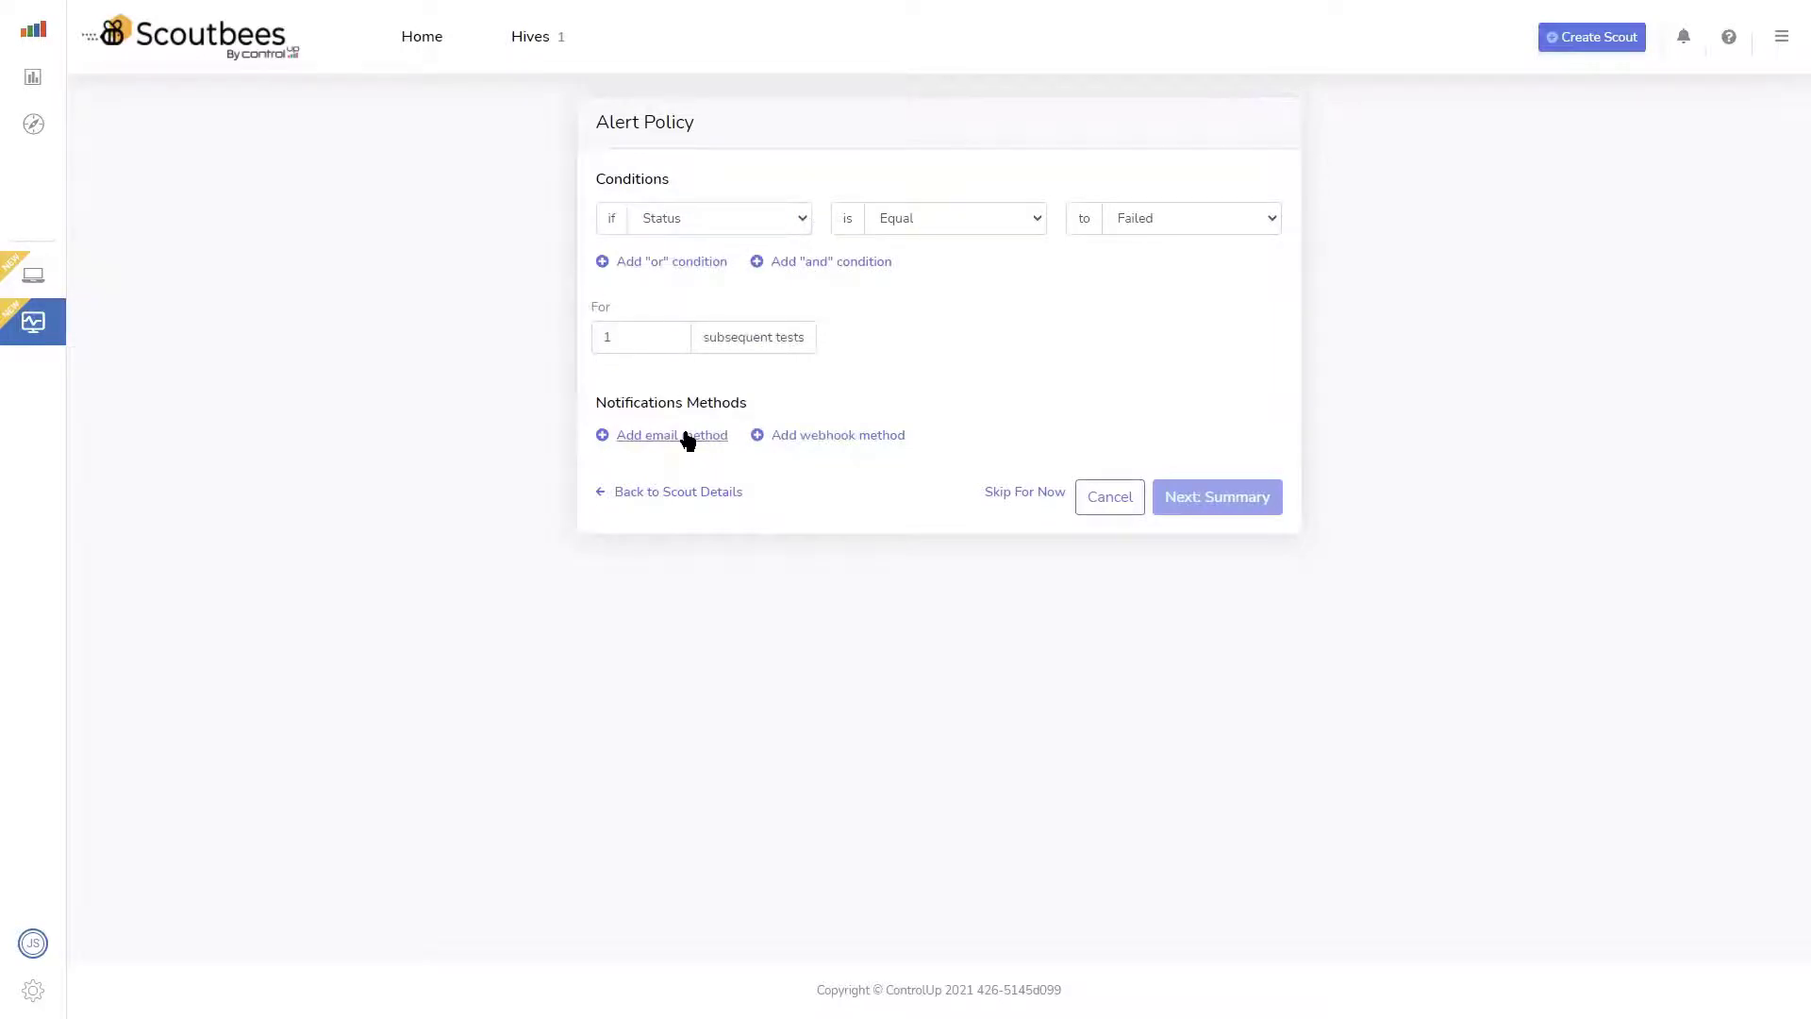
left_click(919, 213)
left_click(918, 213)
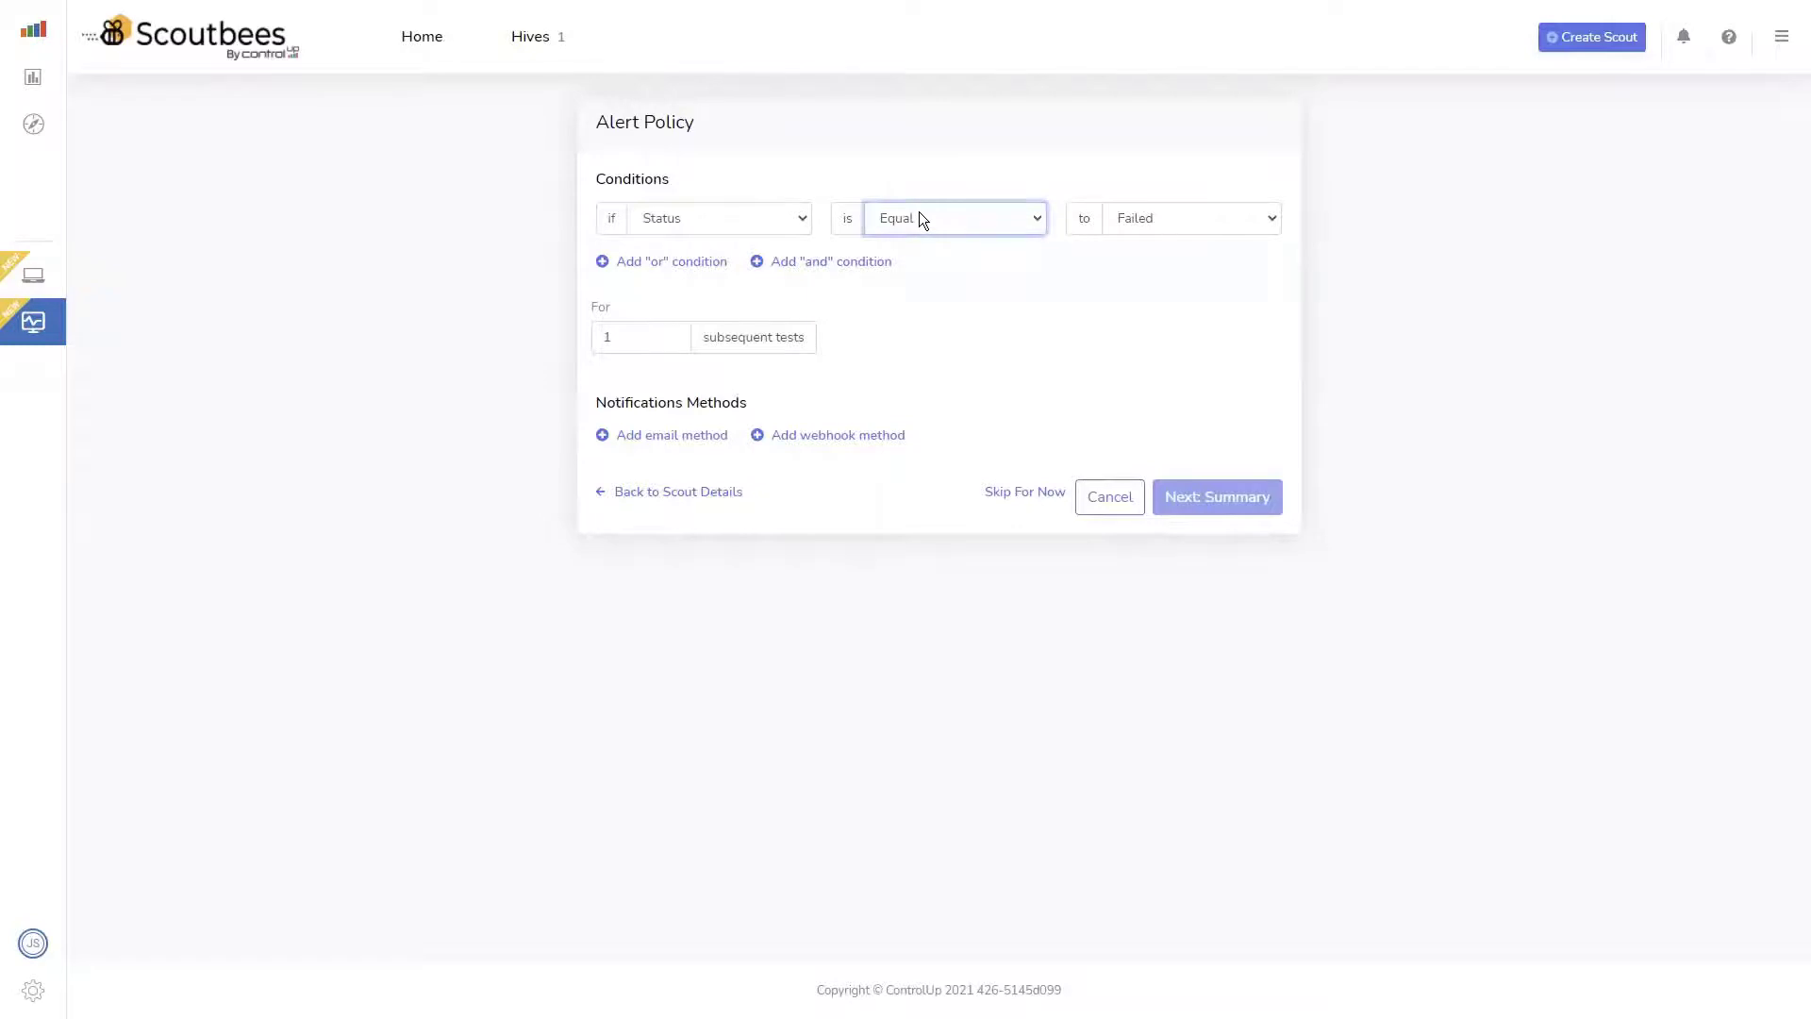
left_click(1041, 497)
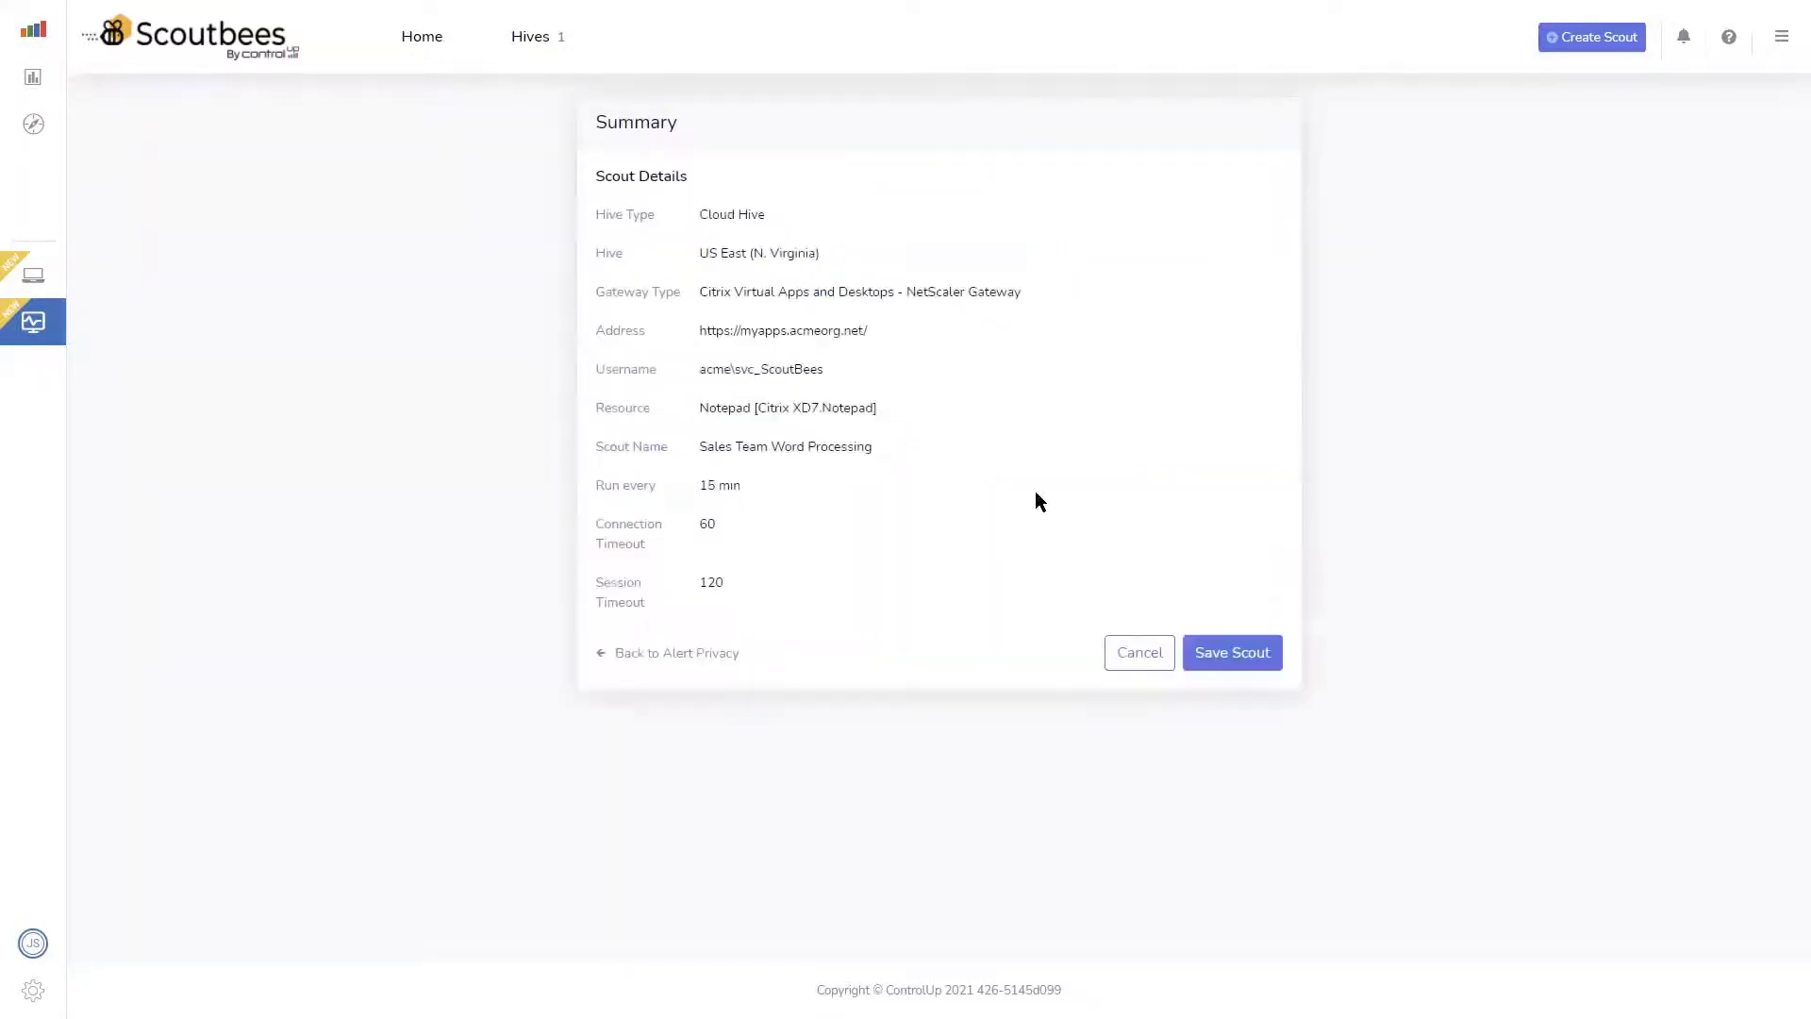
left_click(1235, 659)
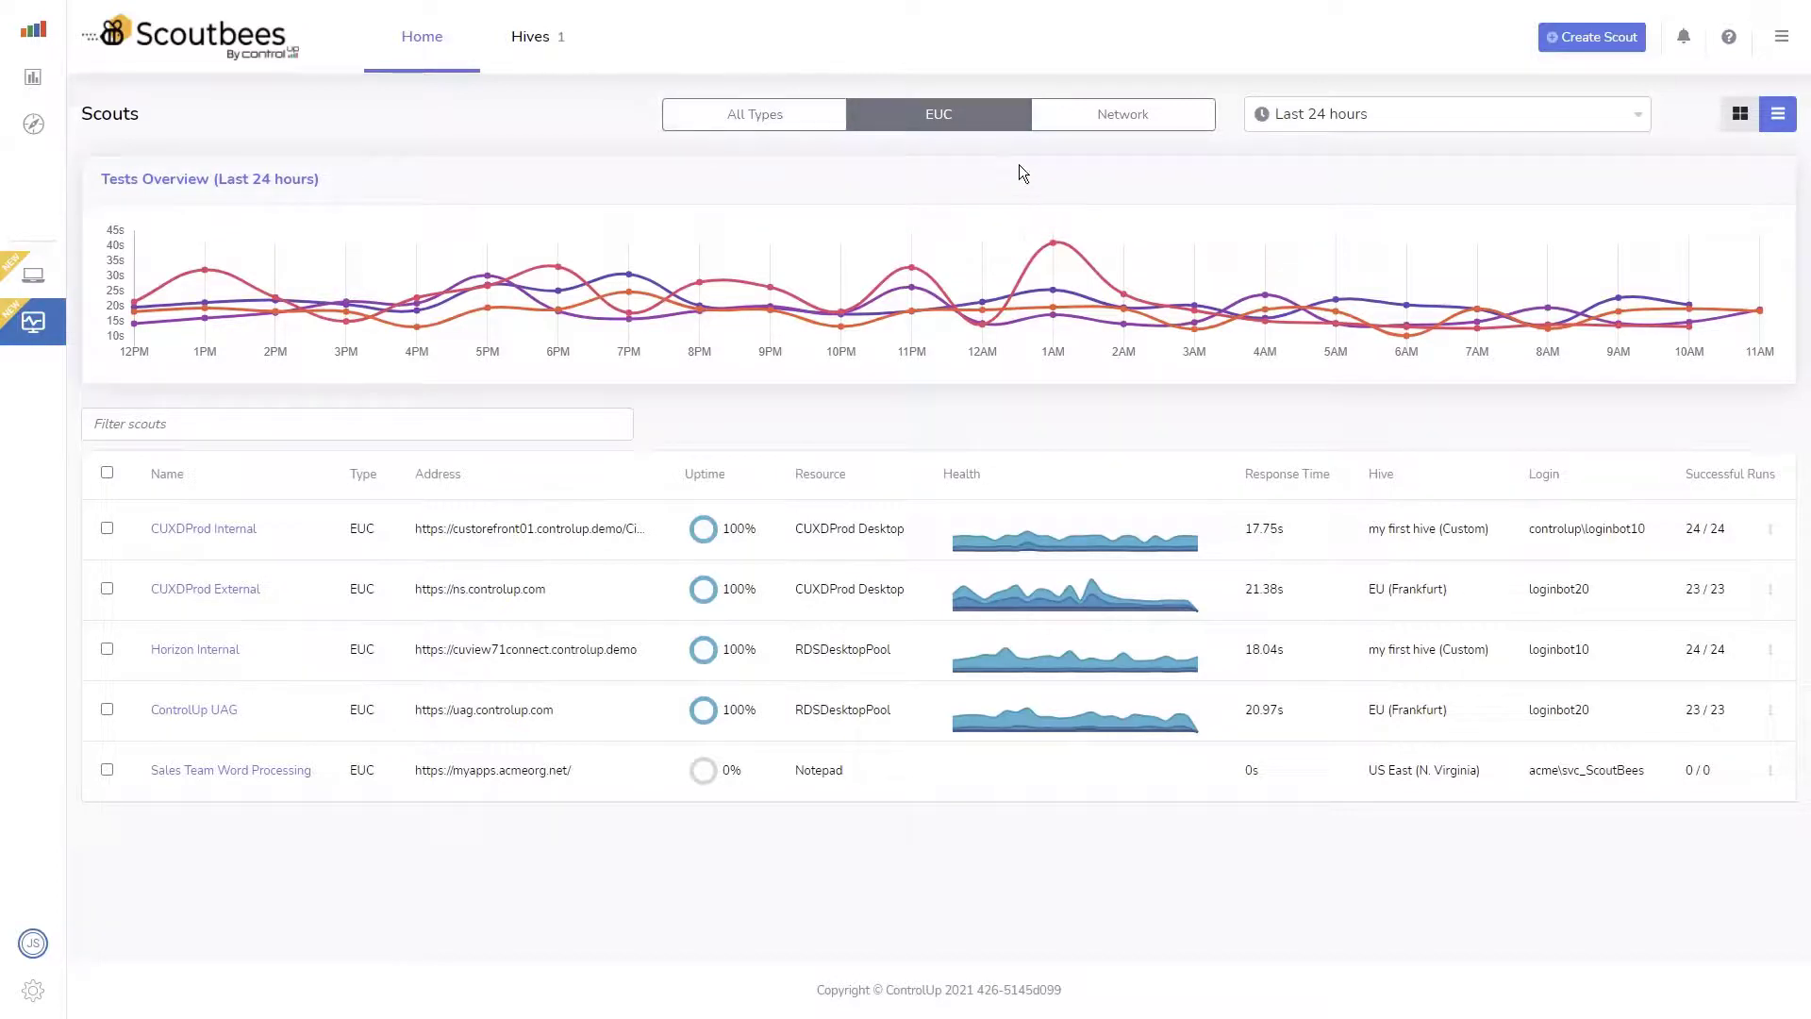
Show the Network scouts and start a new Network scout of type HTTP/S on the US East (N. Virginia) cloud hive
left_click(1087, 123)
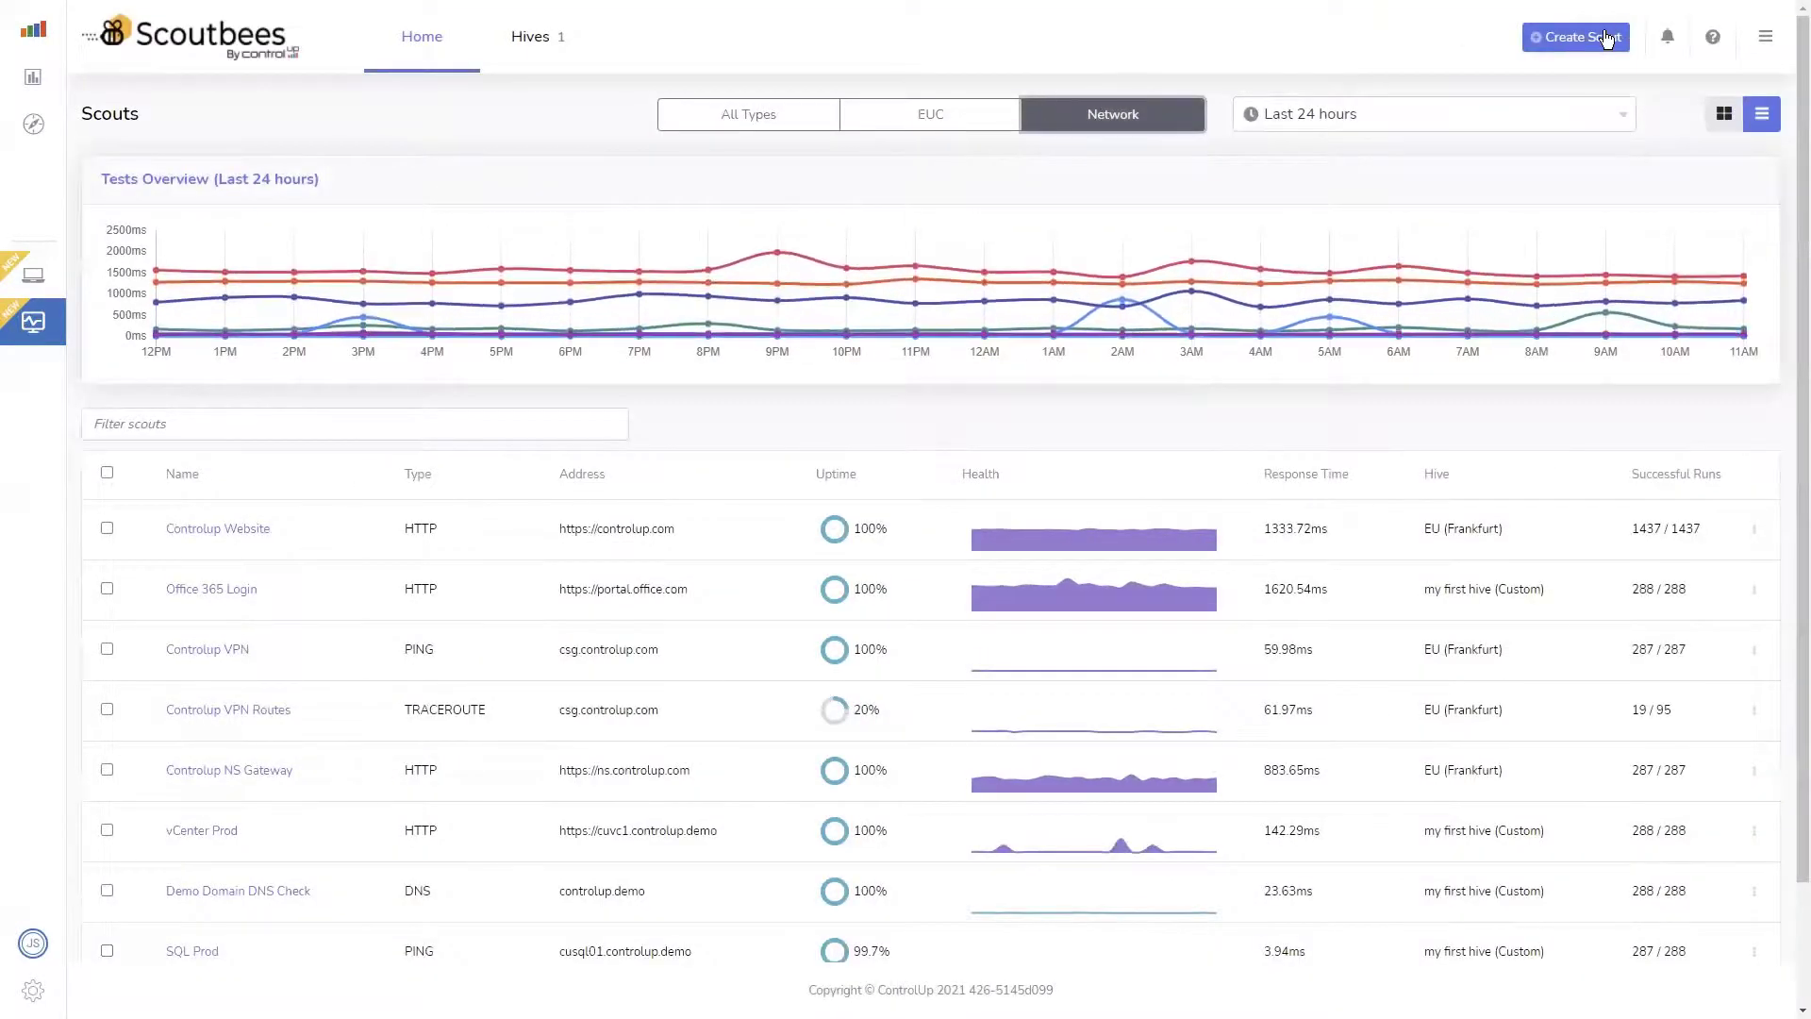
left_click(1598, 37)
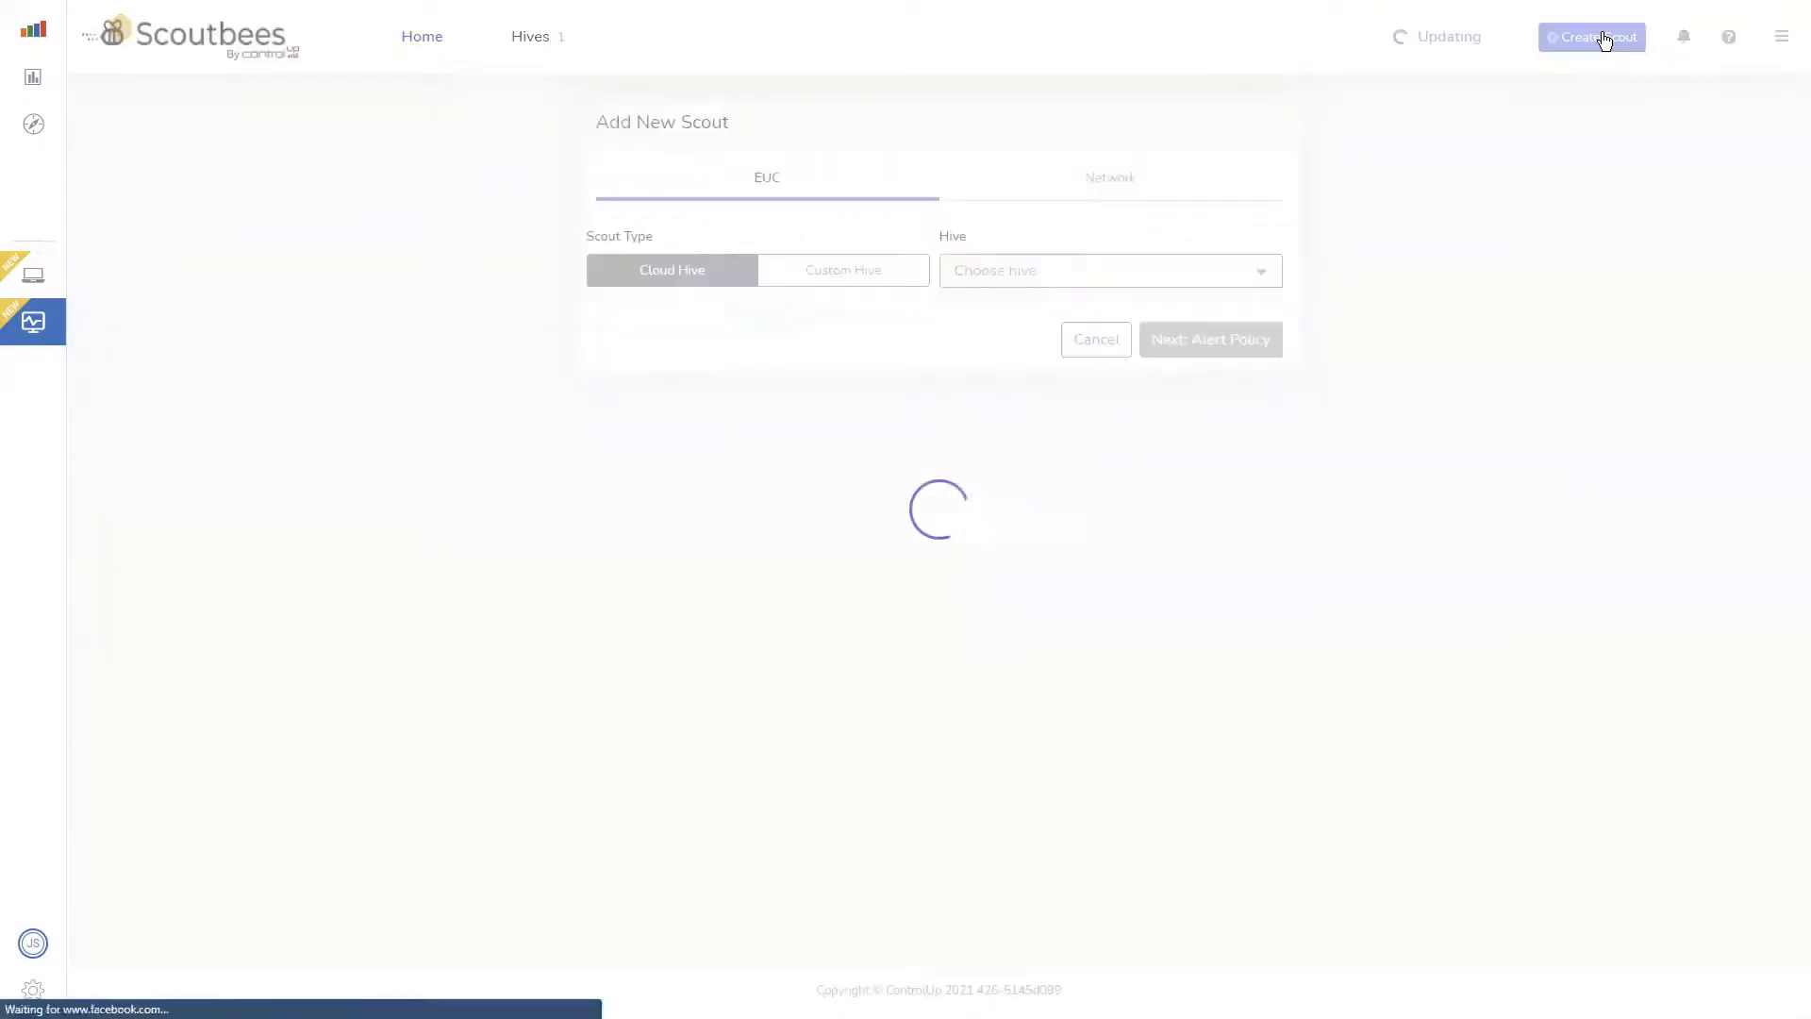
left_click(1098, 189)
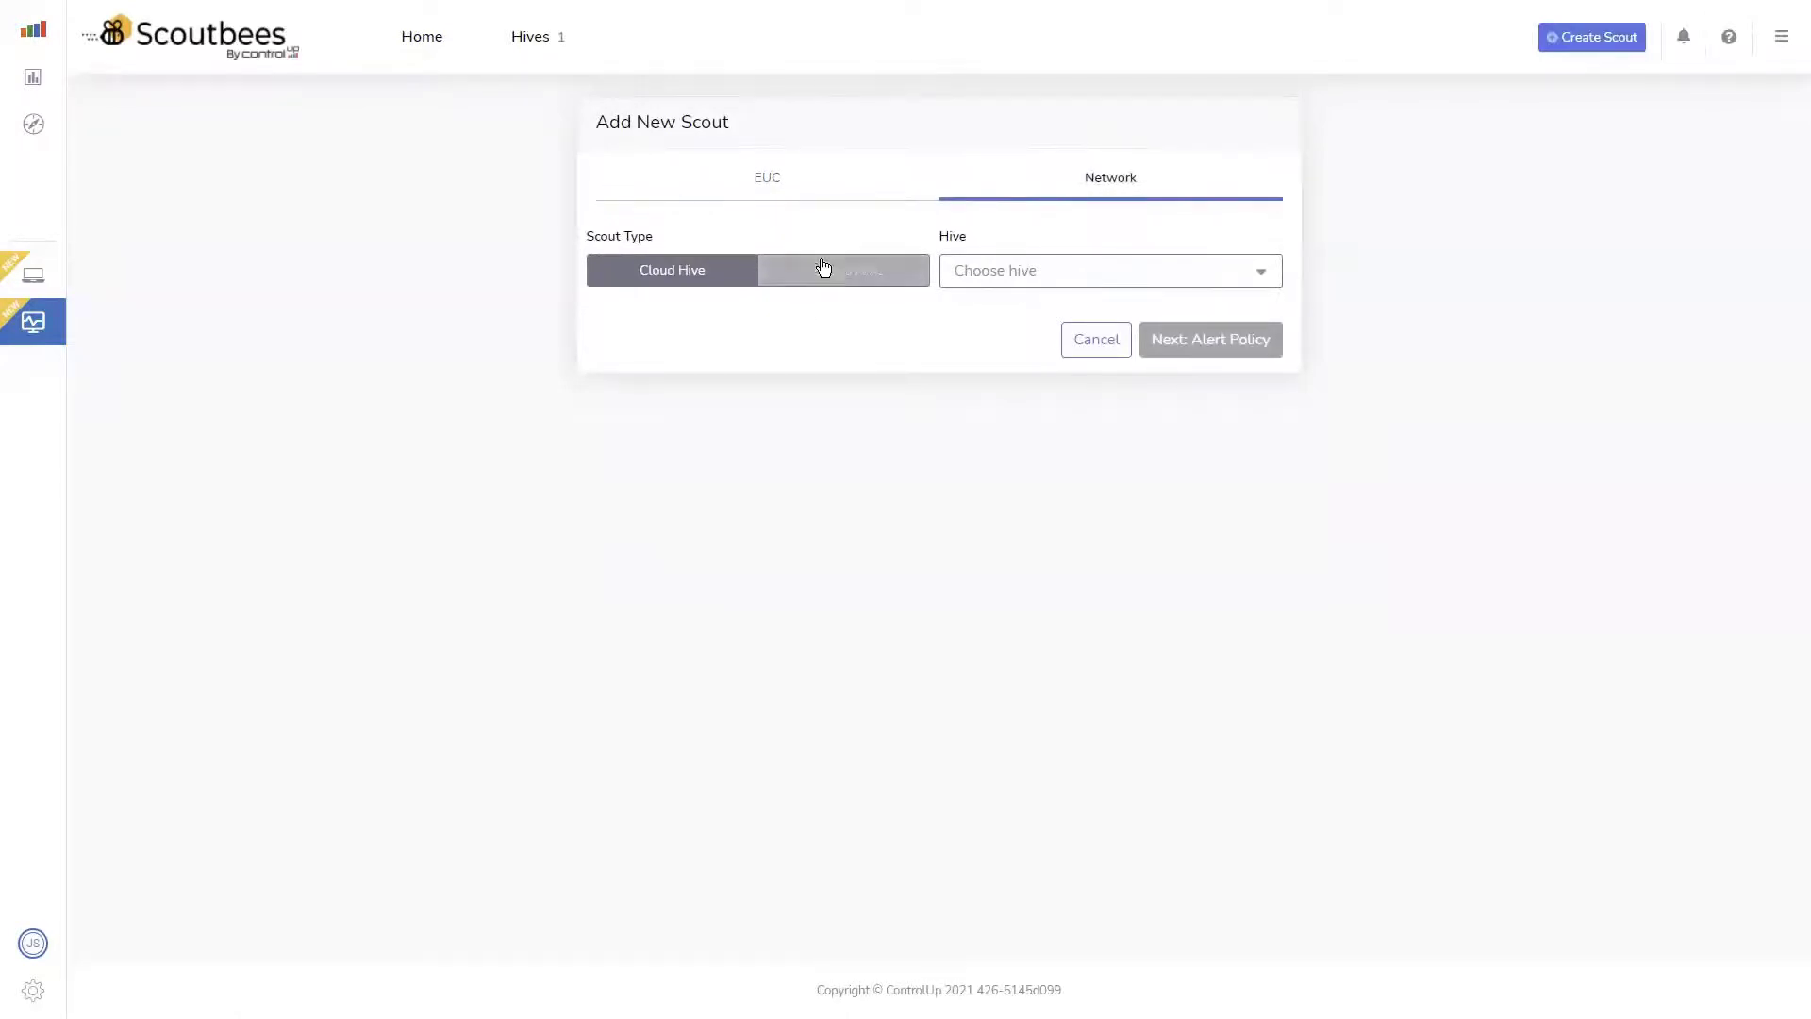
left_click(1132, 279)
left_click(1037, 323)
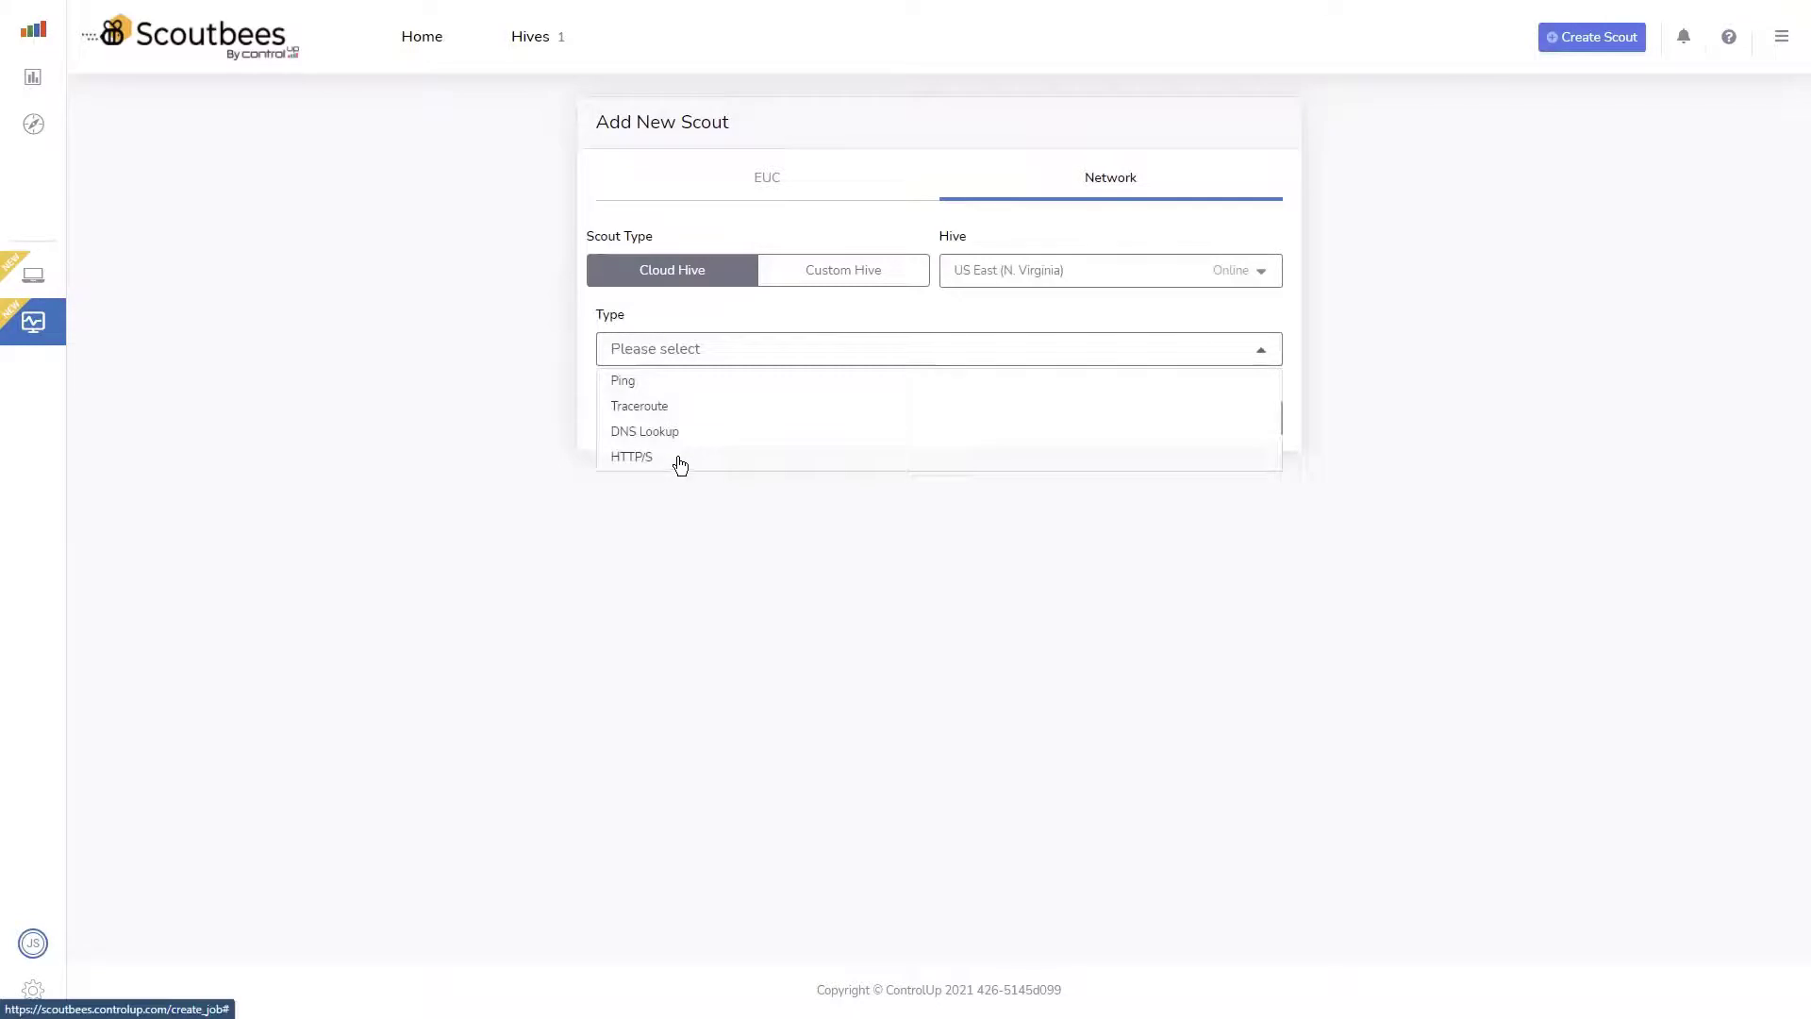
left_click(639, 460)
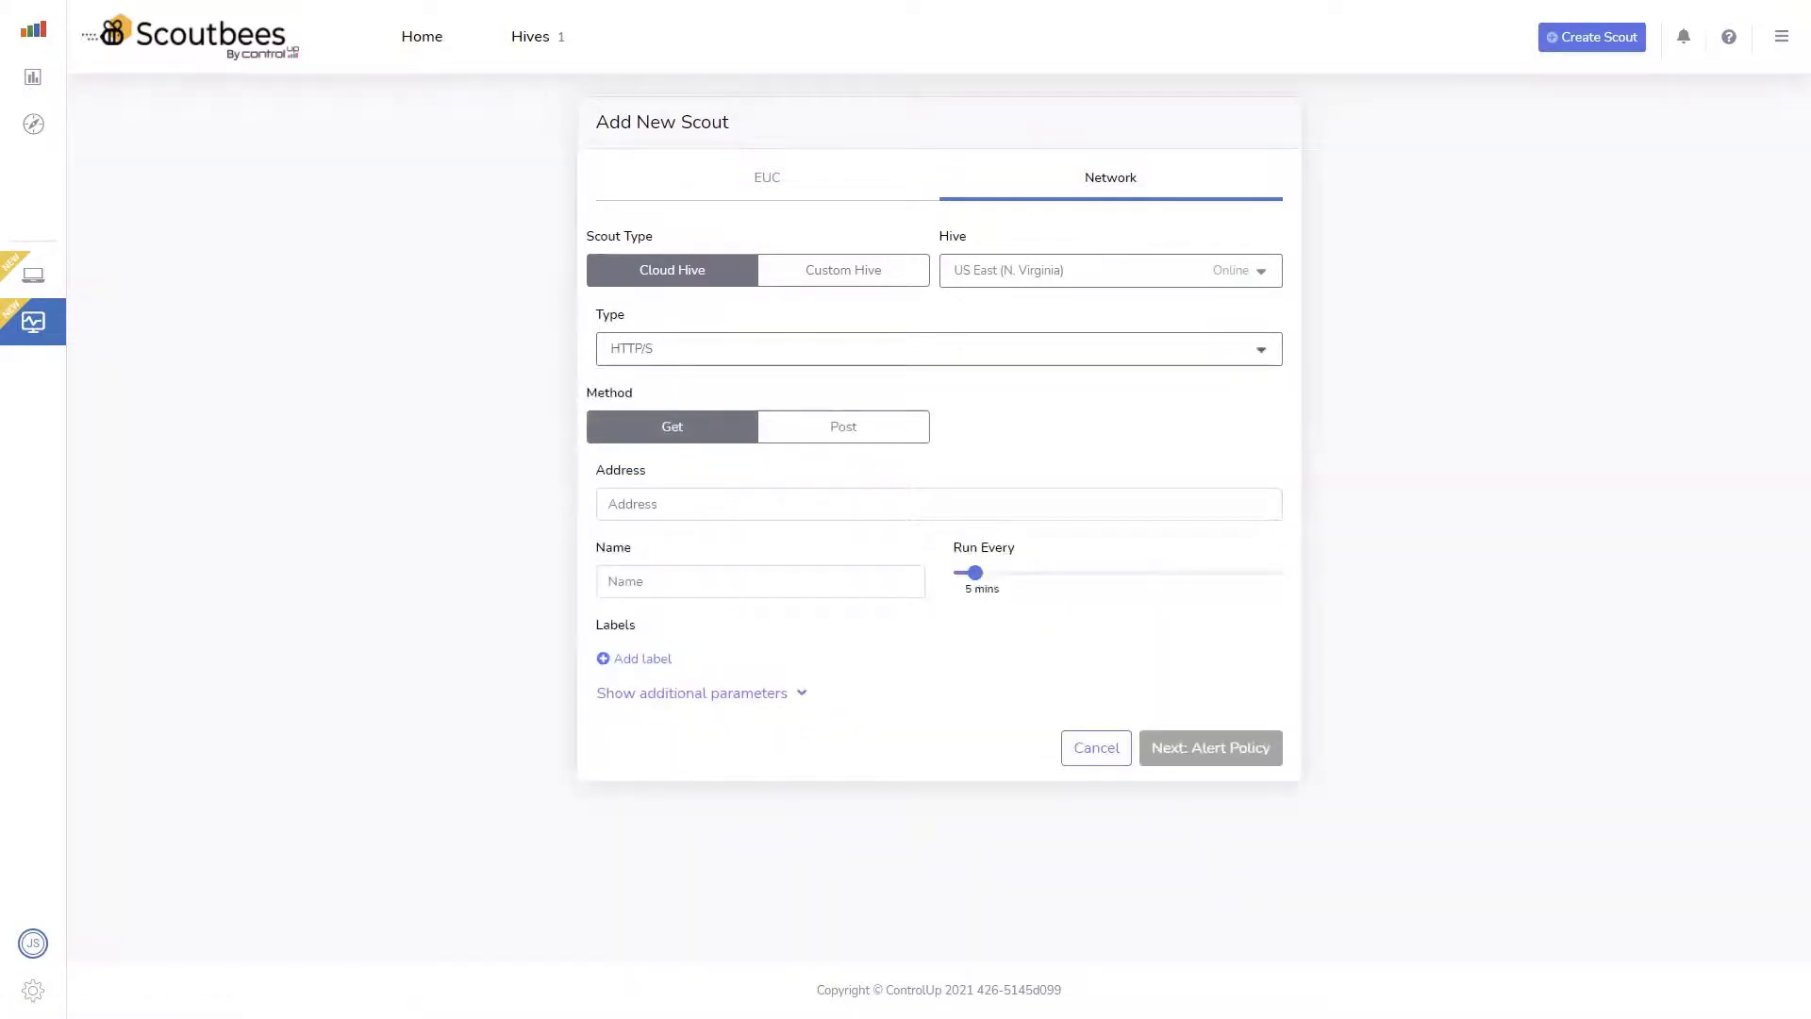
left_click(666, 509)
type("https://controlup.my.salesforce.com/")
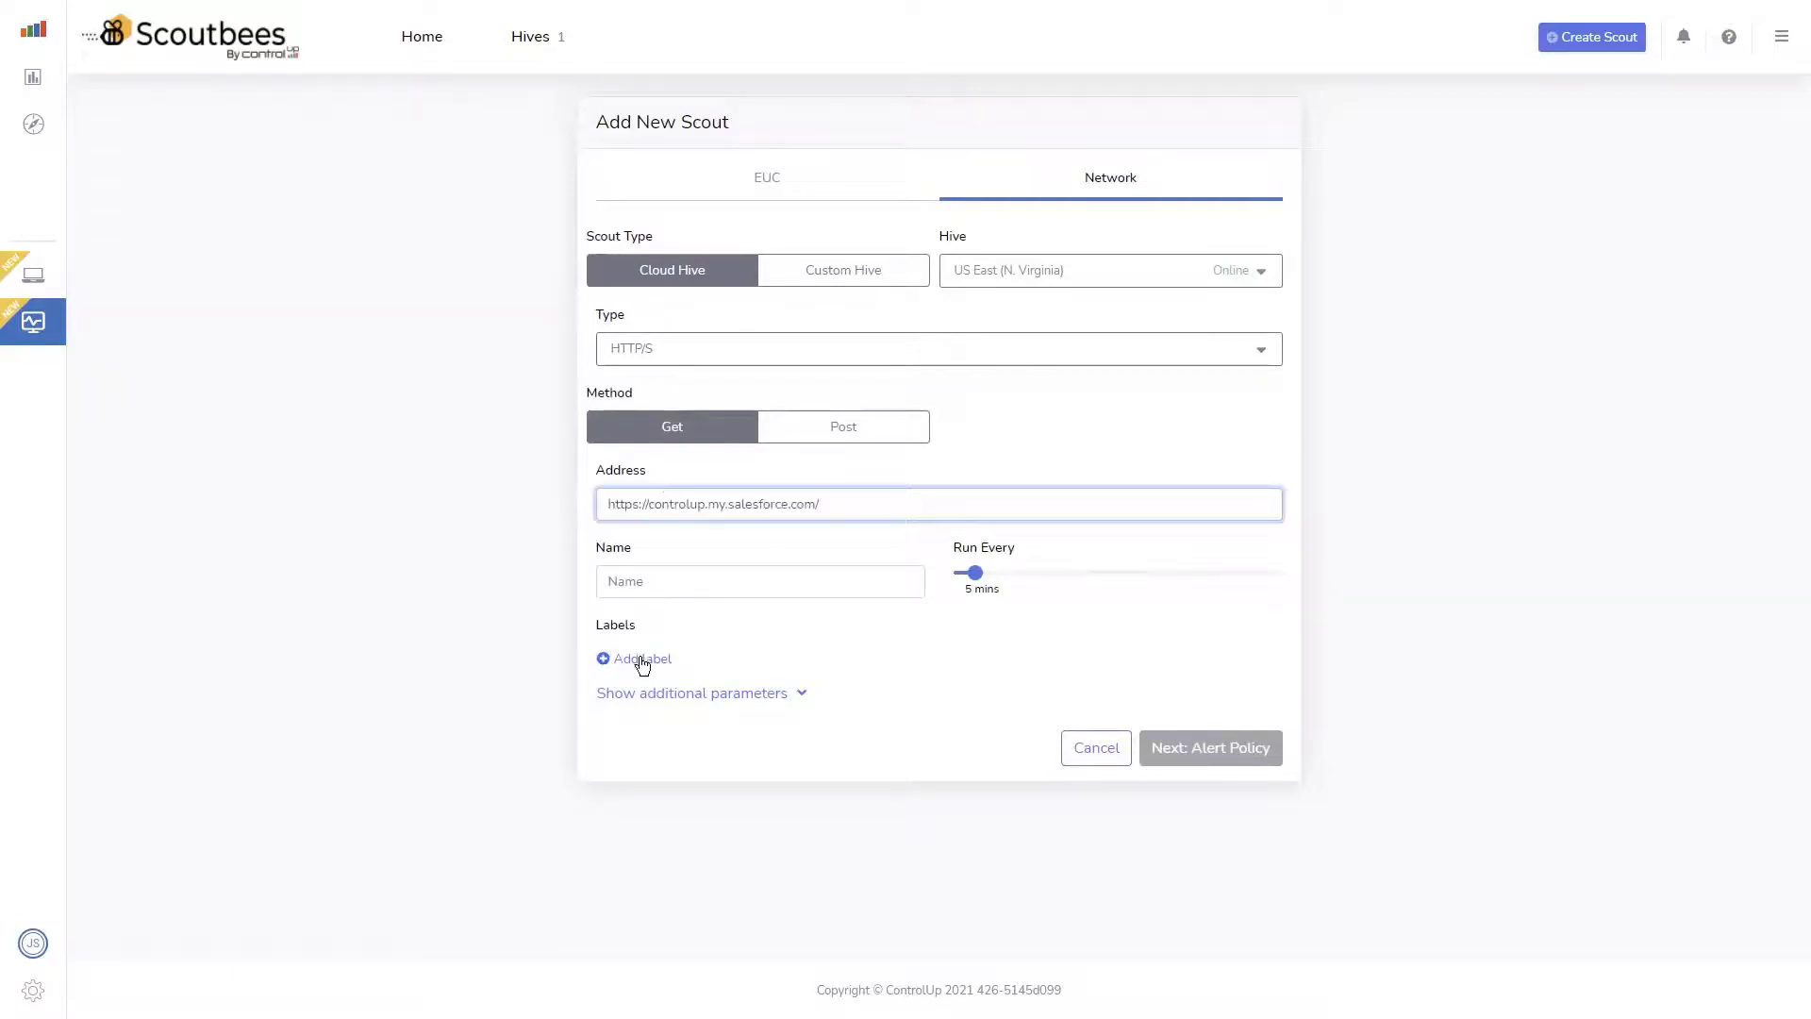
left_click(695, 834)
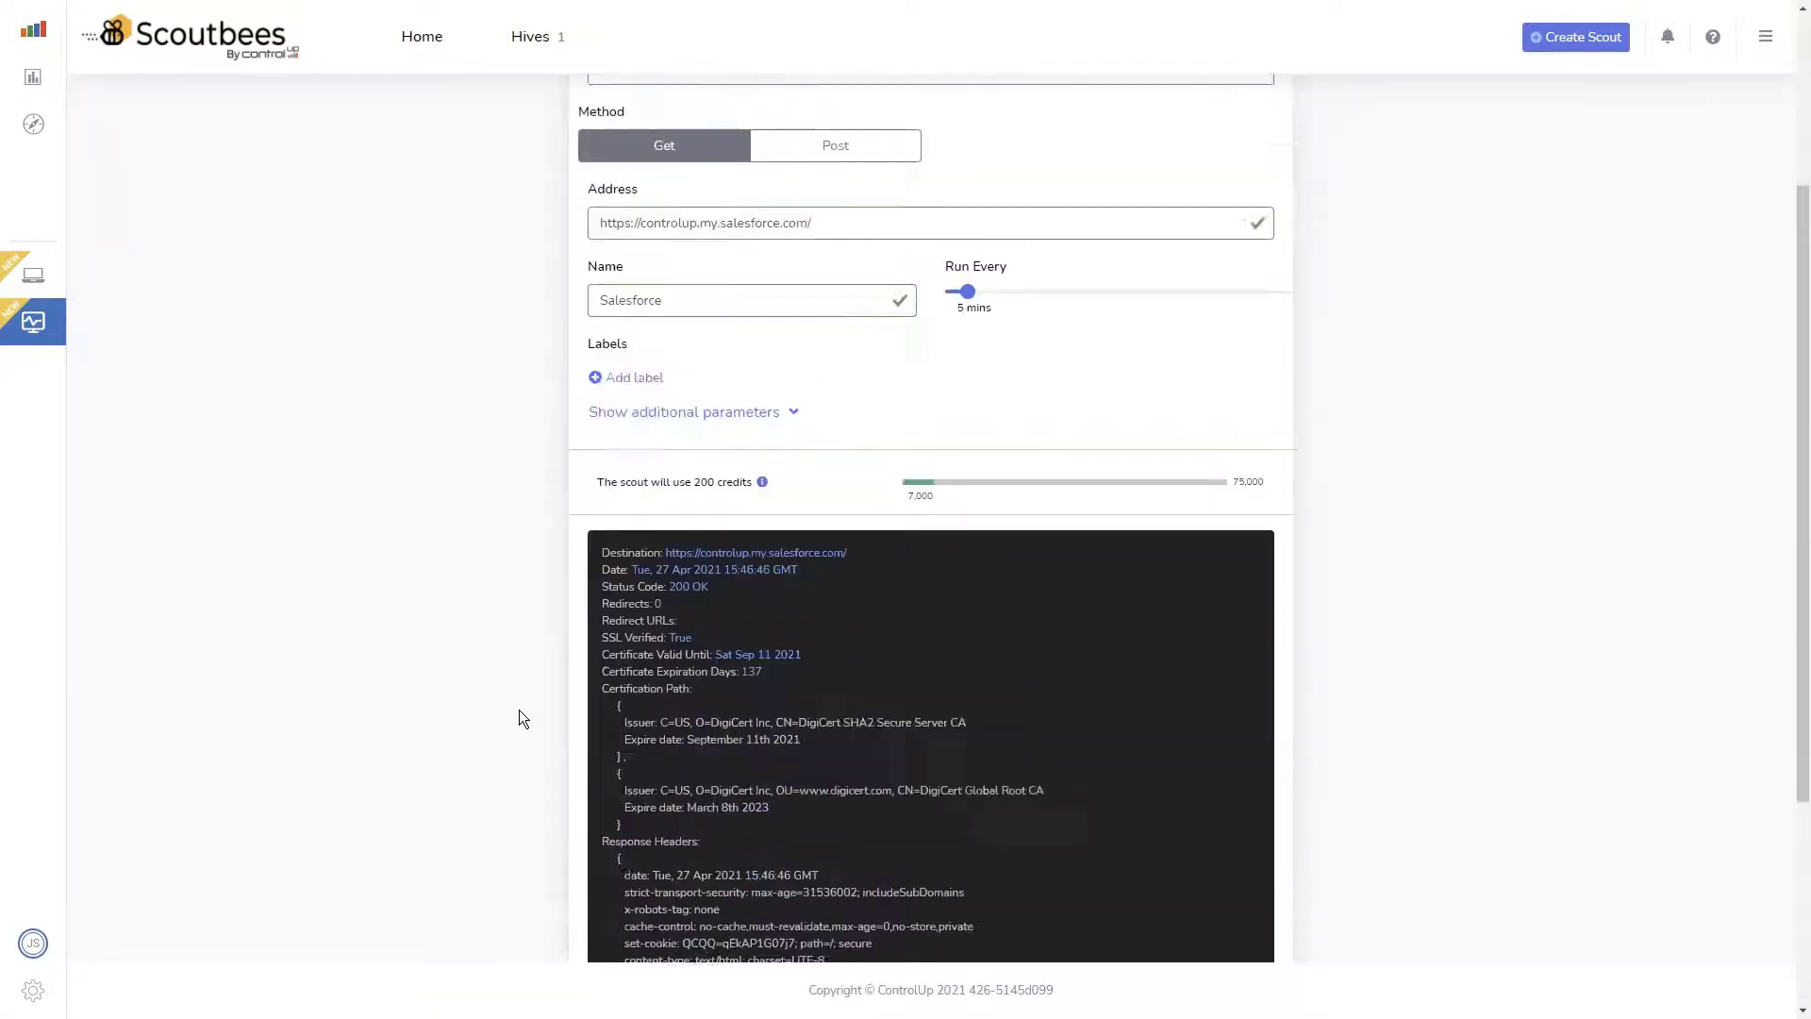
left_click_drag(657, 255, 711, 256)
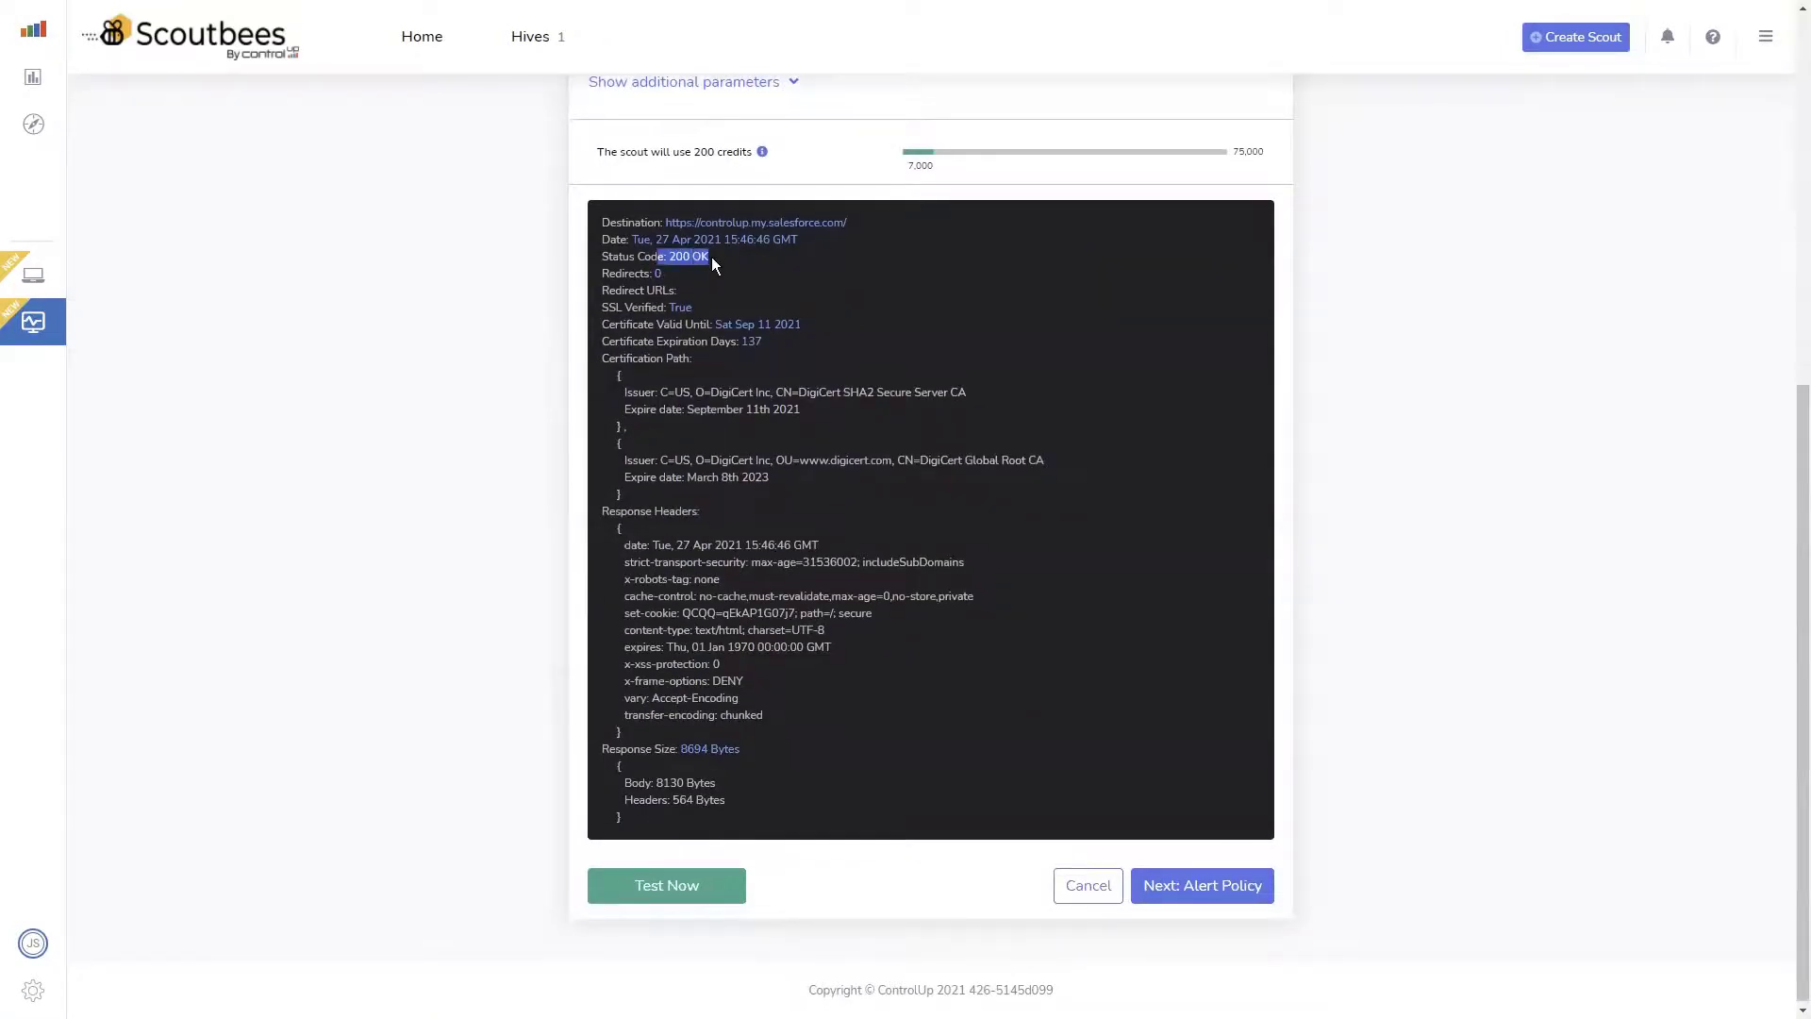
left_click(1519, 594)
Skip the alert policy for the Salesforce scout and save it
left_click(1208, 881)
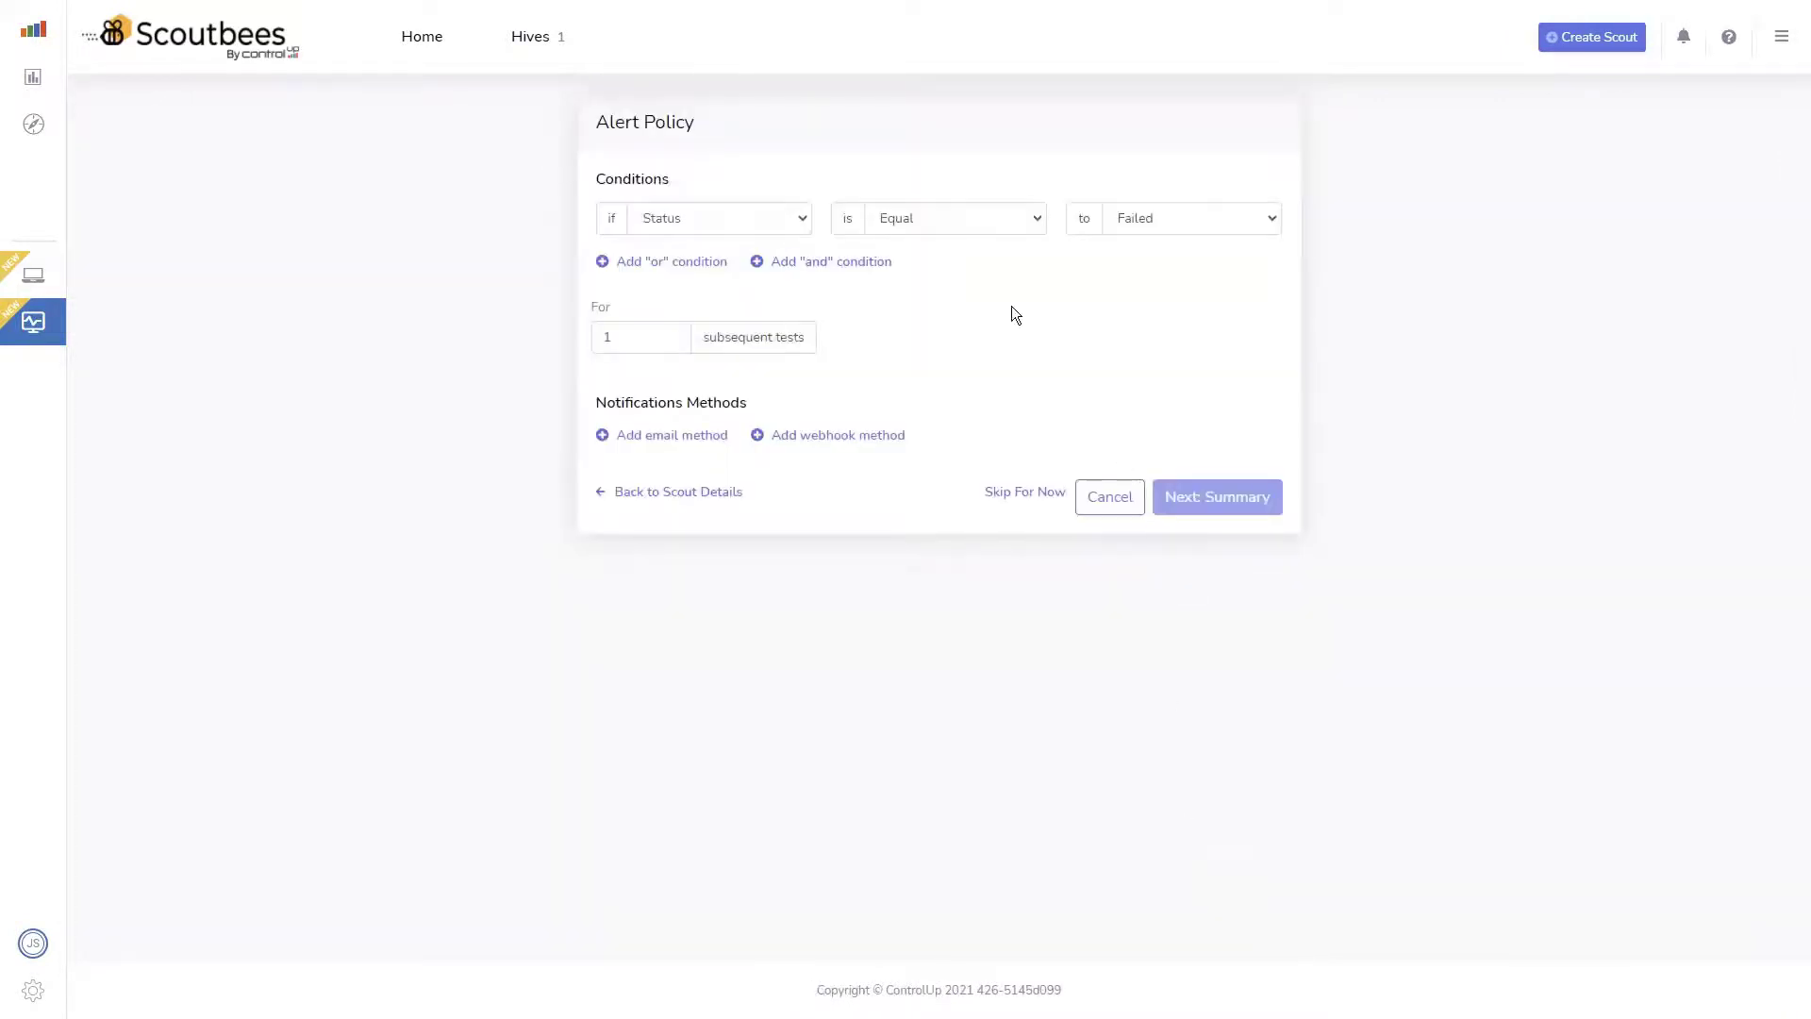
left_click(1004, 490)
left_click(1221, 690)
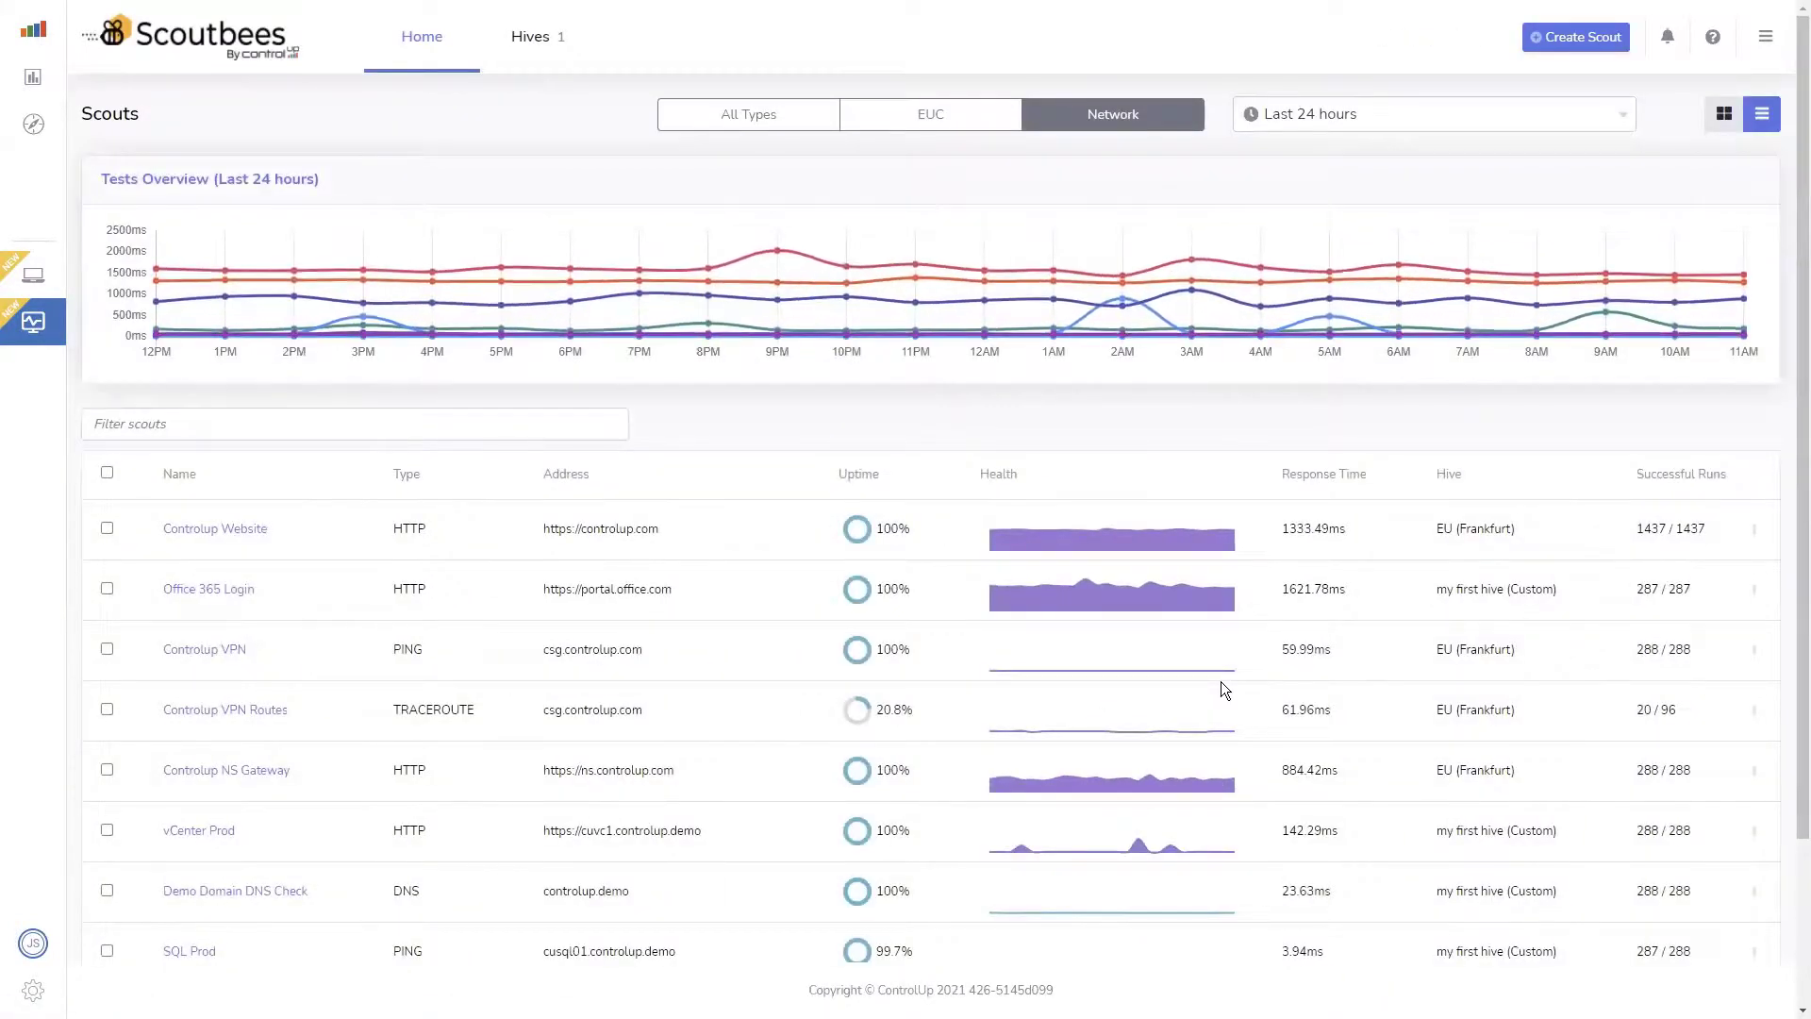
Show the EUC scouts again and inspect the session timing in the CUXDProd External health graph
mouse_move(1058, 649)
left_click(946, 129)
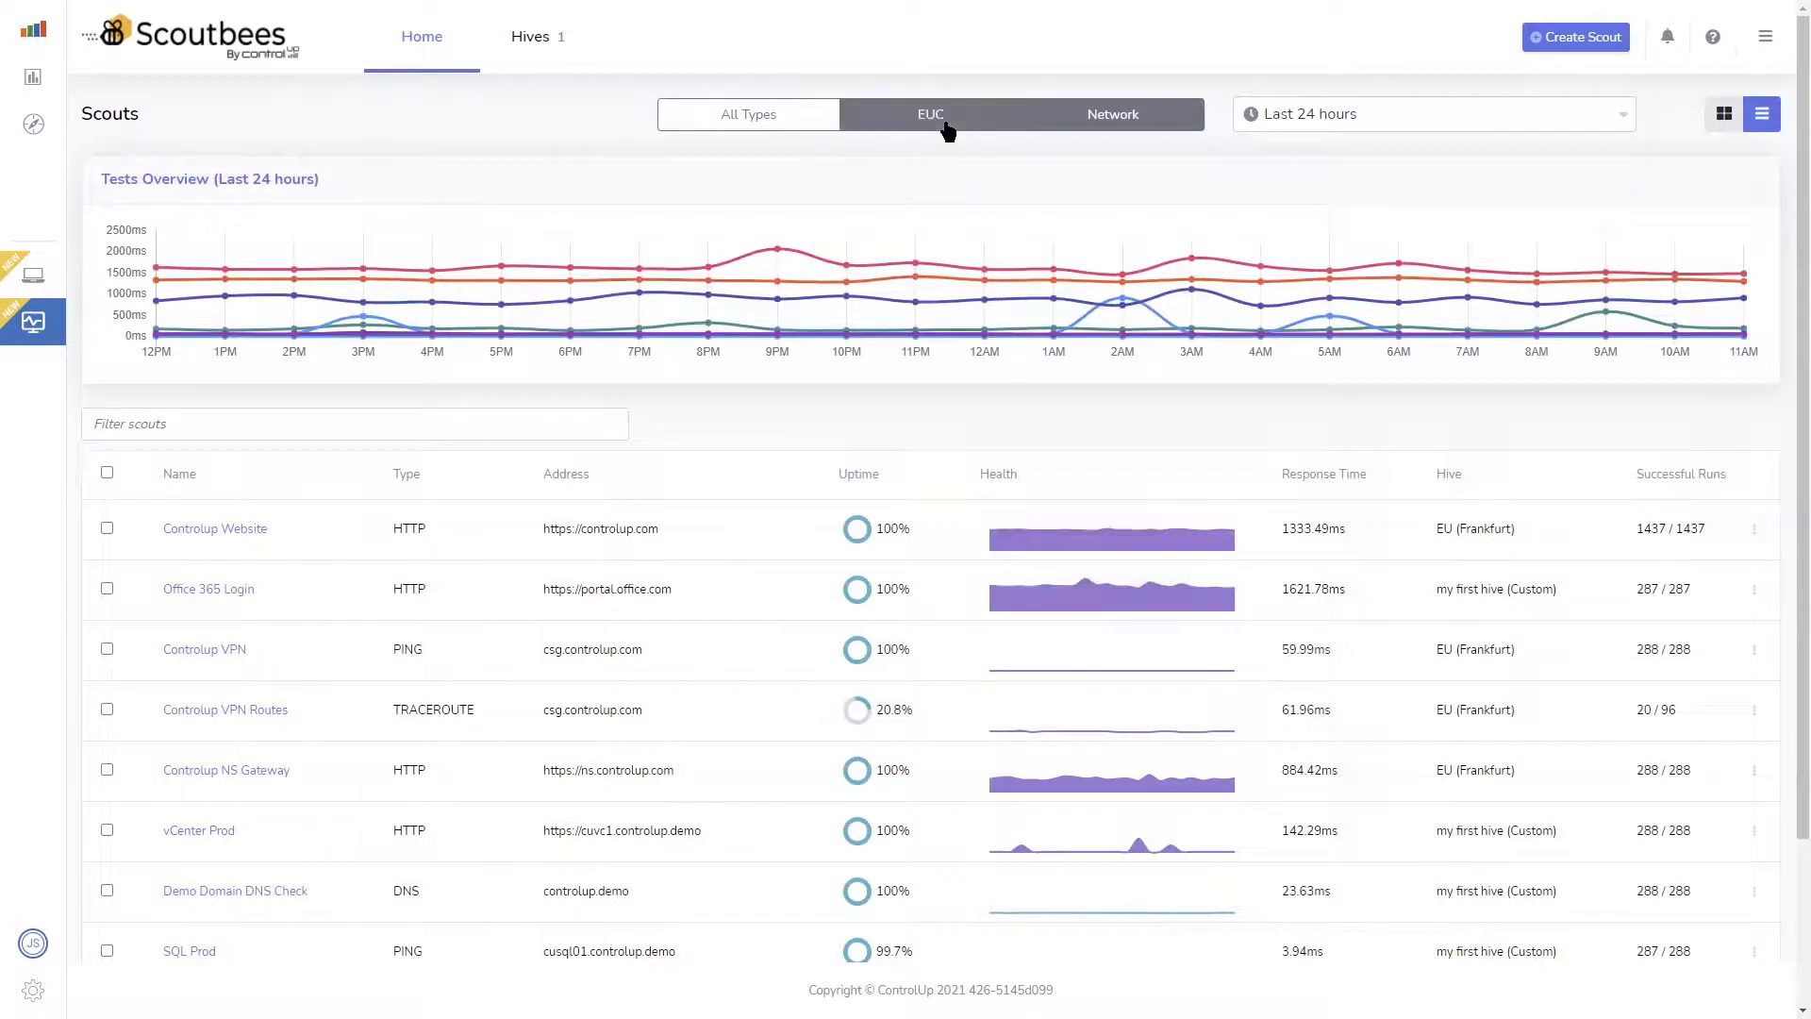
left_click(954, 119)
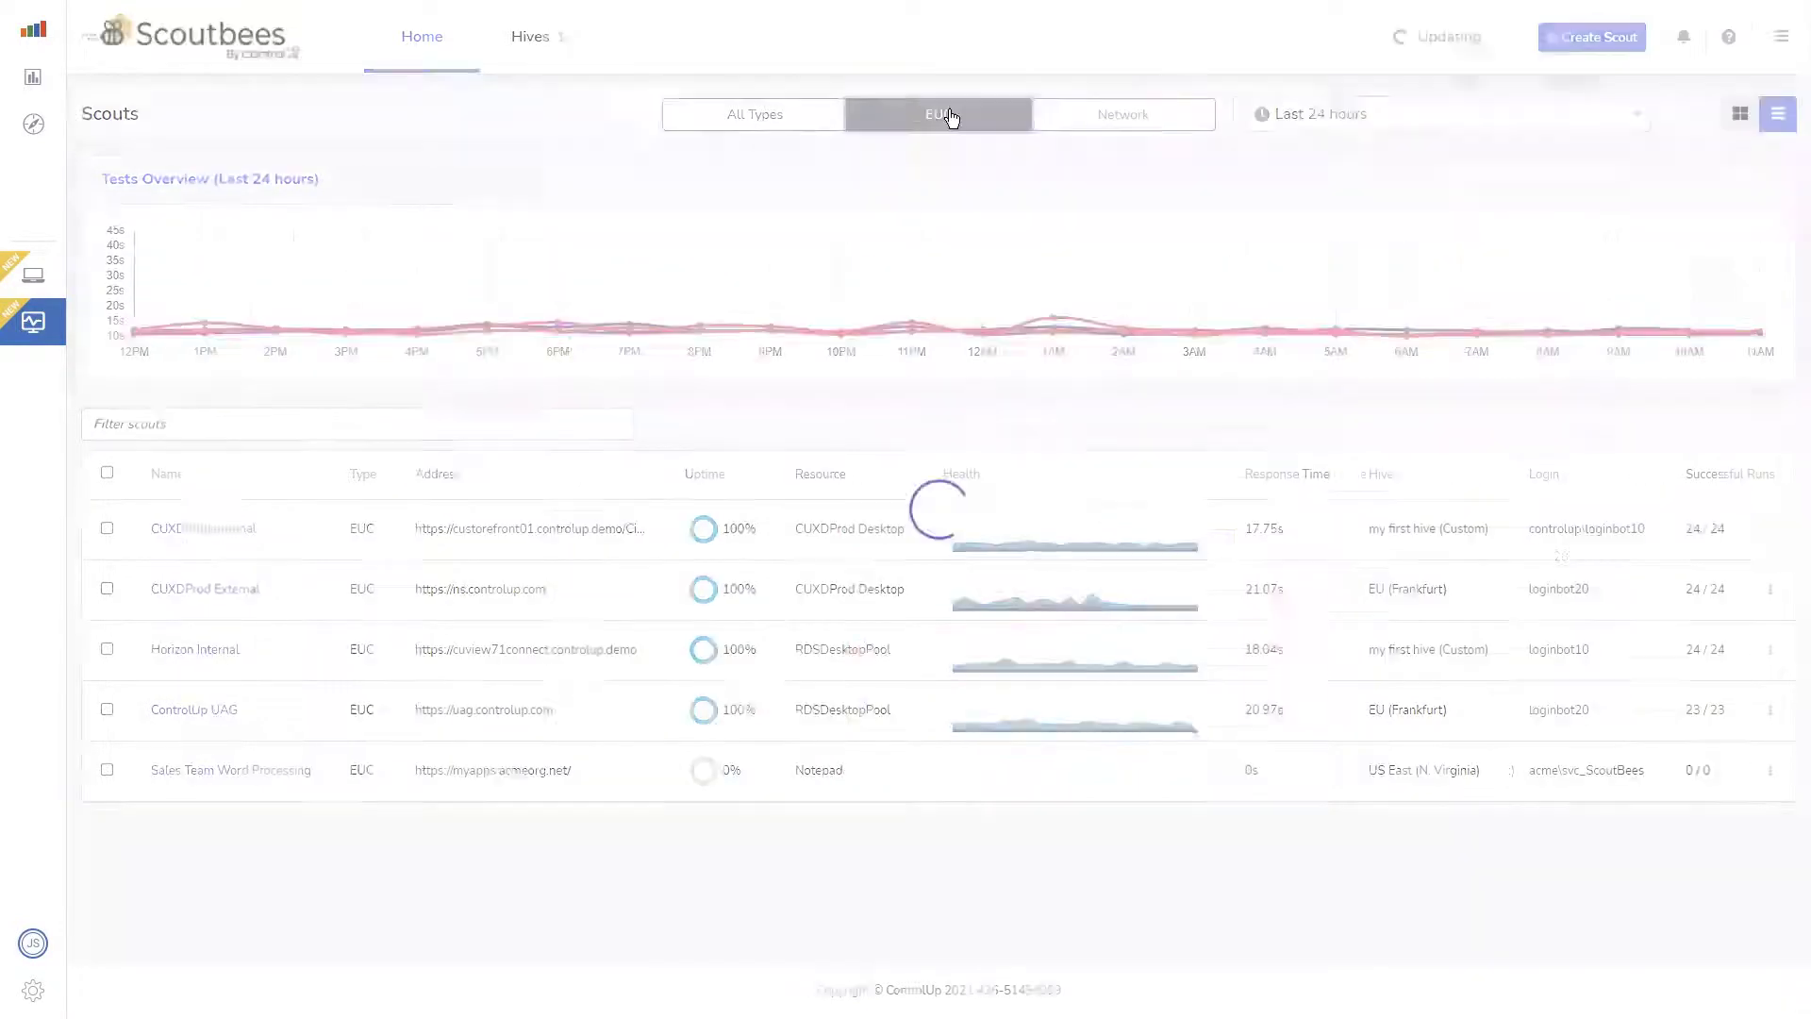
mouse_move(1035, 562)
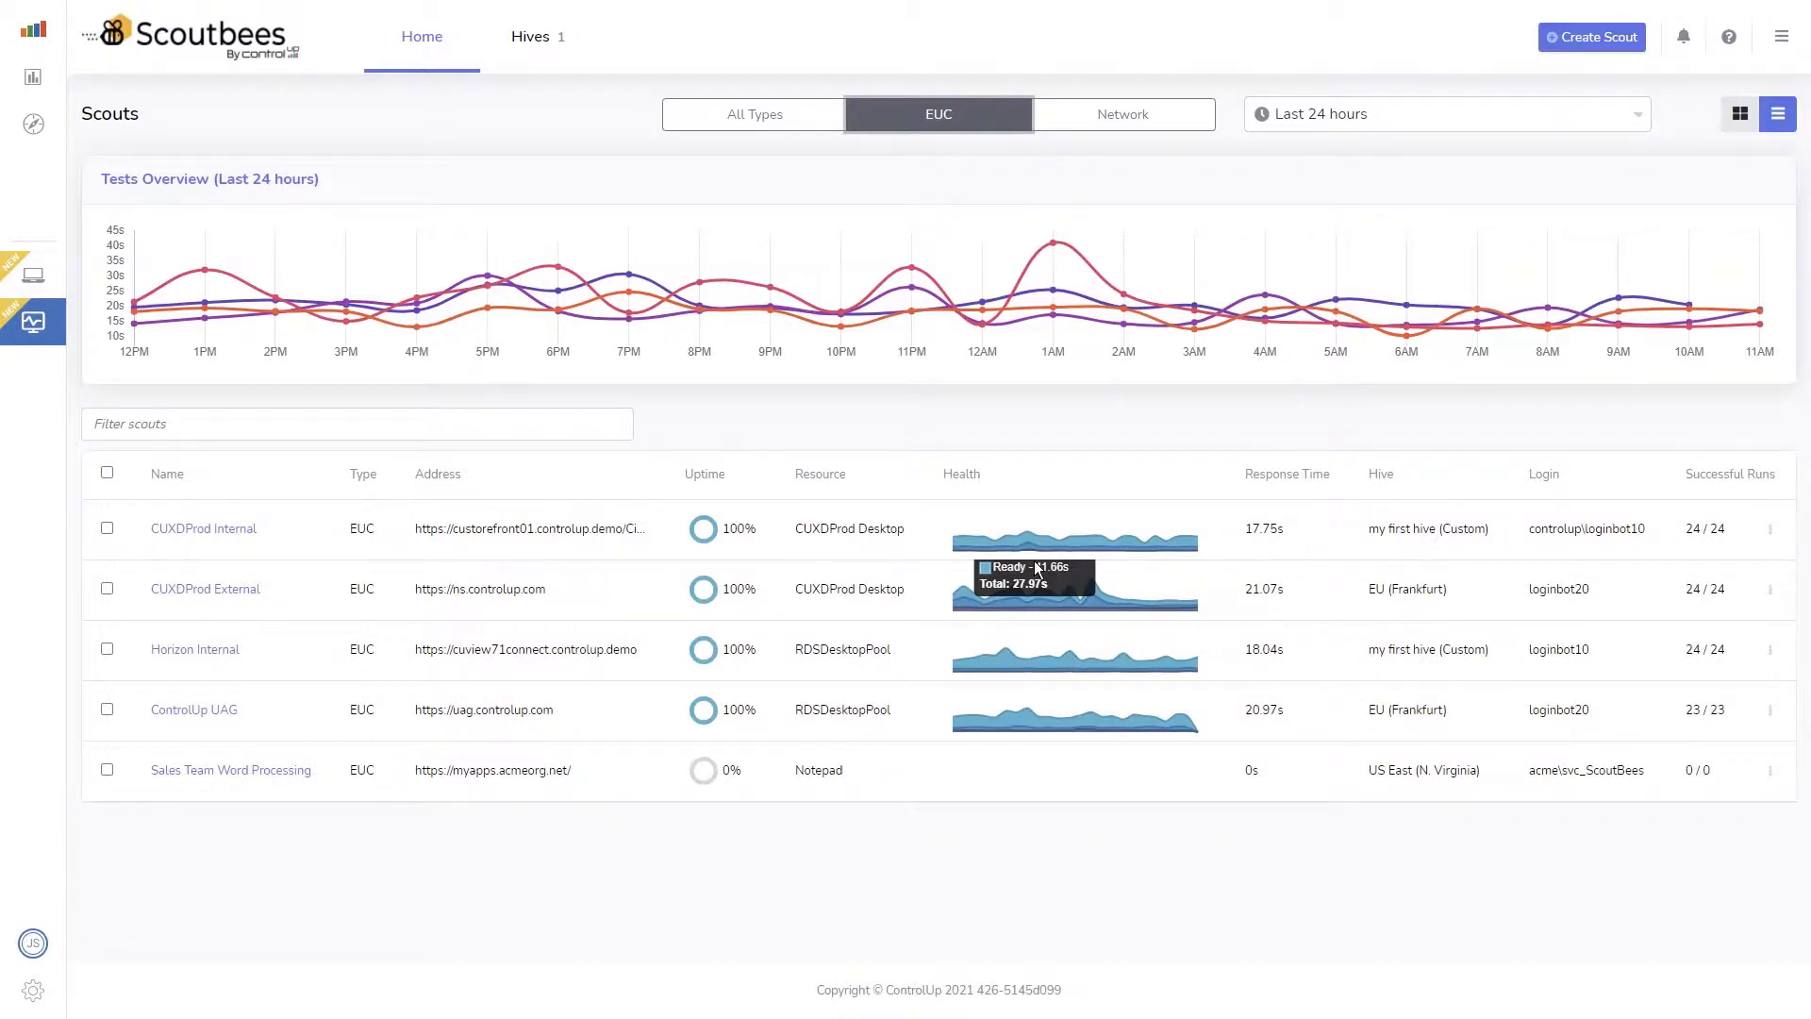
left_click(220, 531)
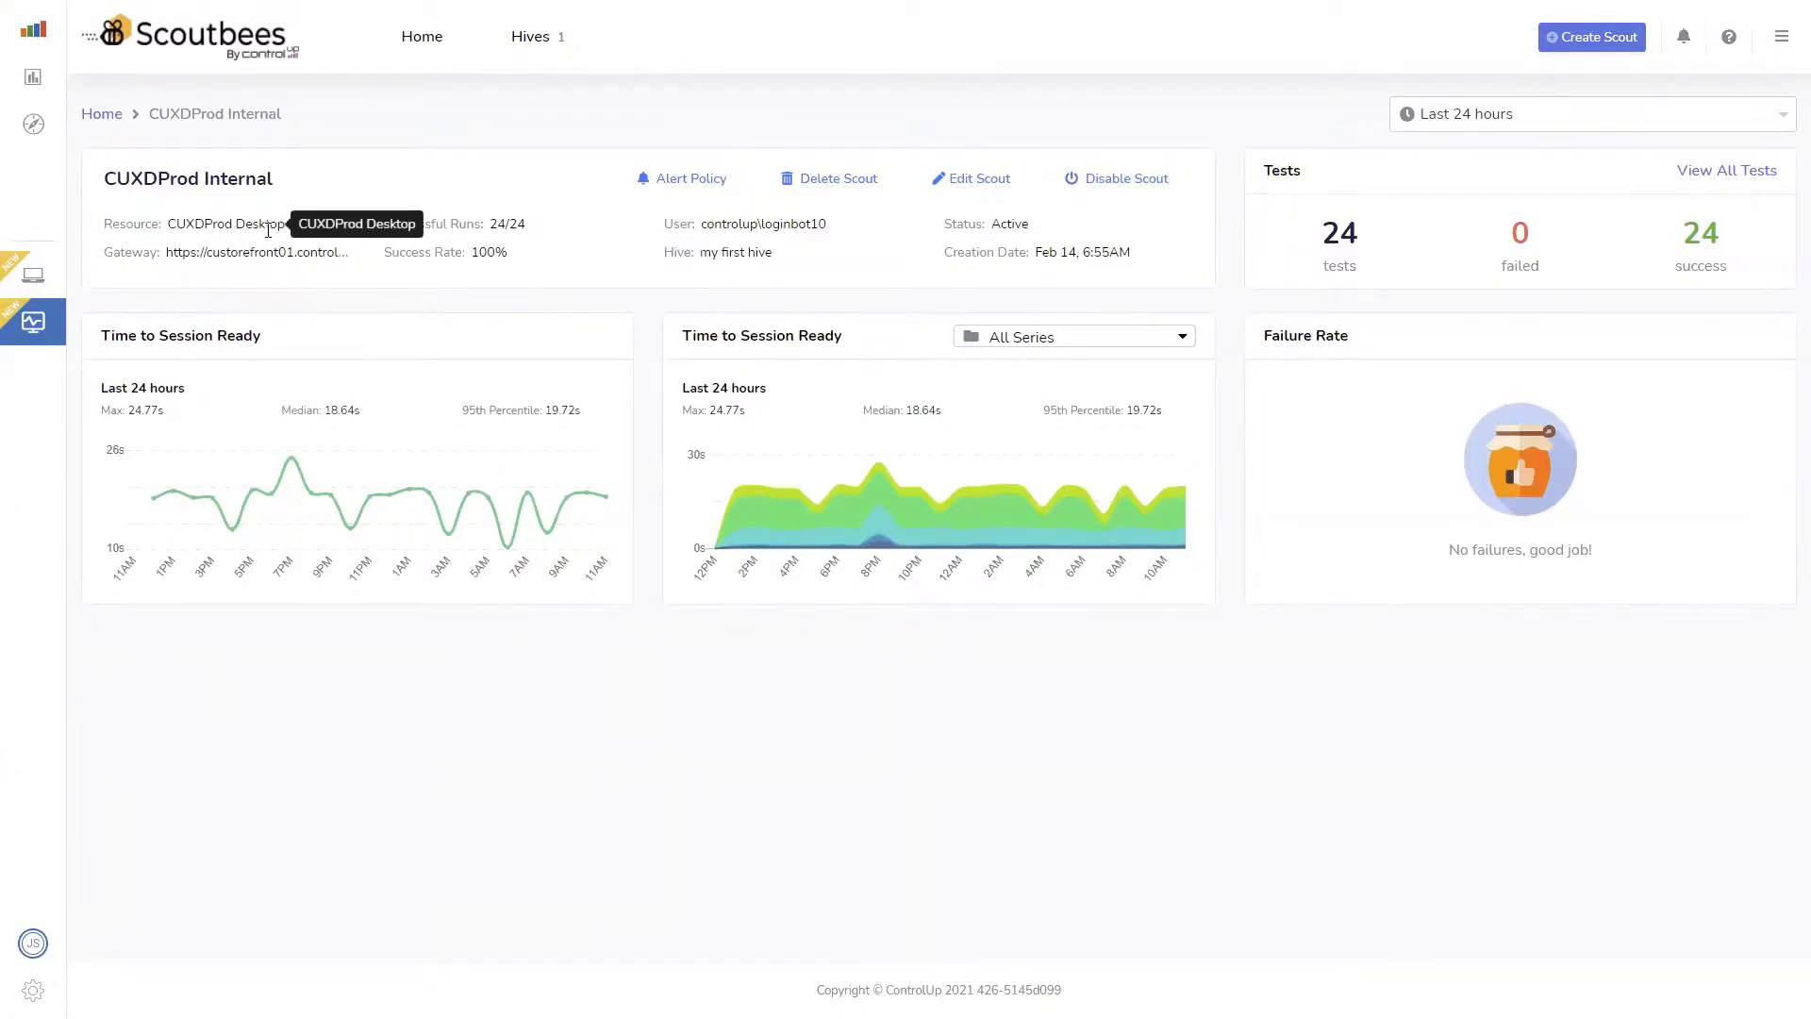
left_click(1722, 171)
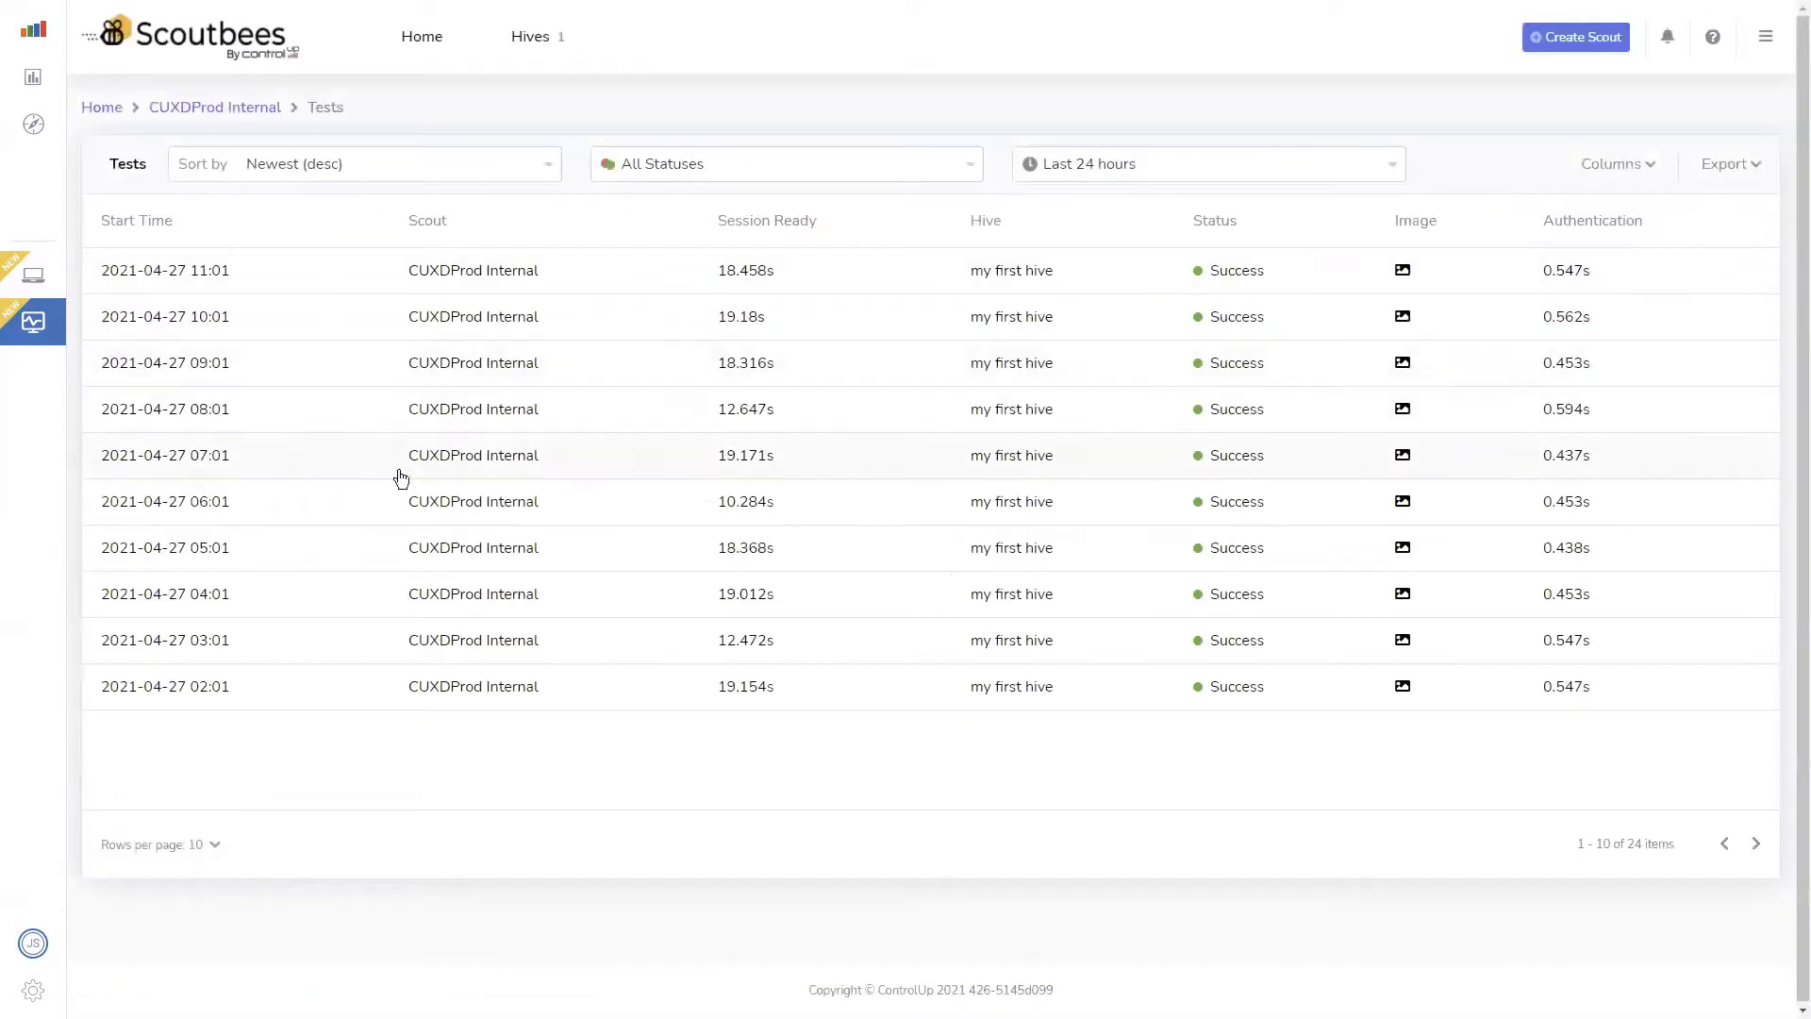
left_click(461, 505)
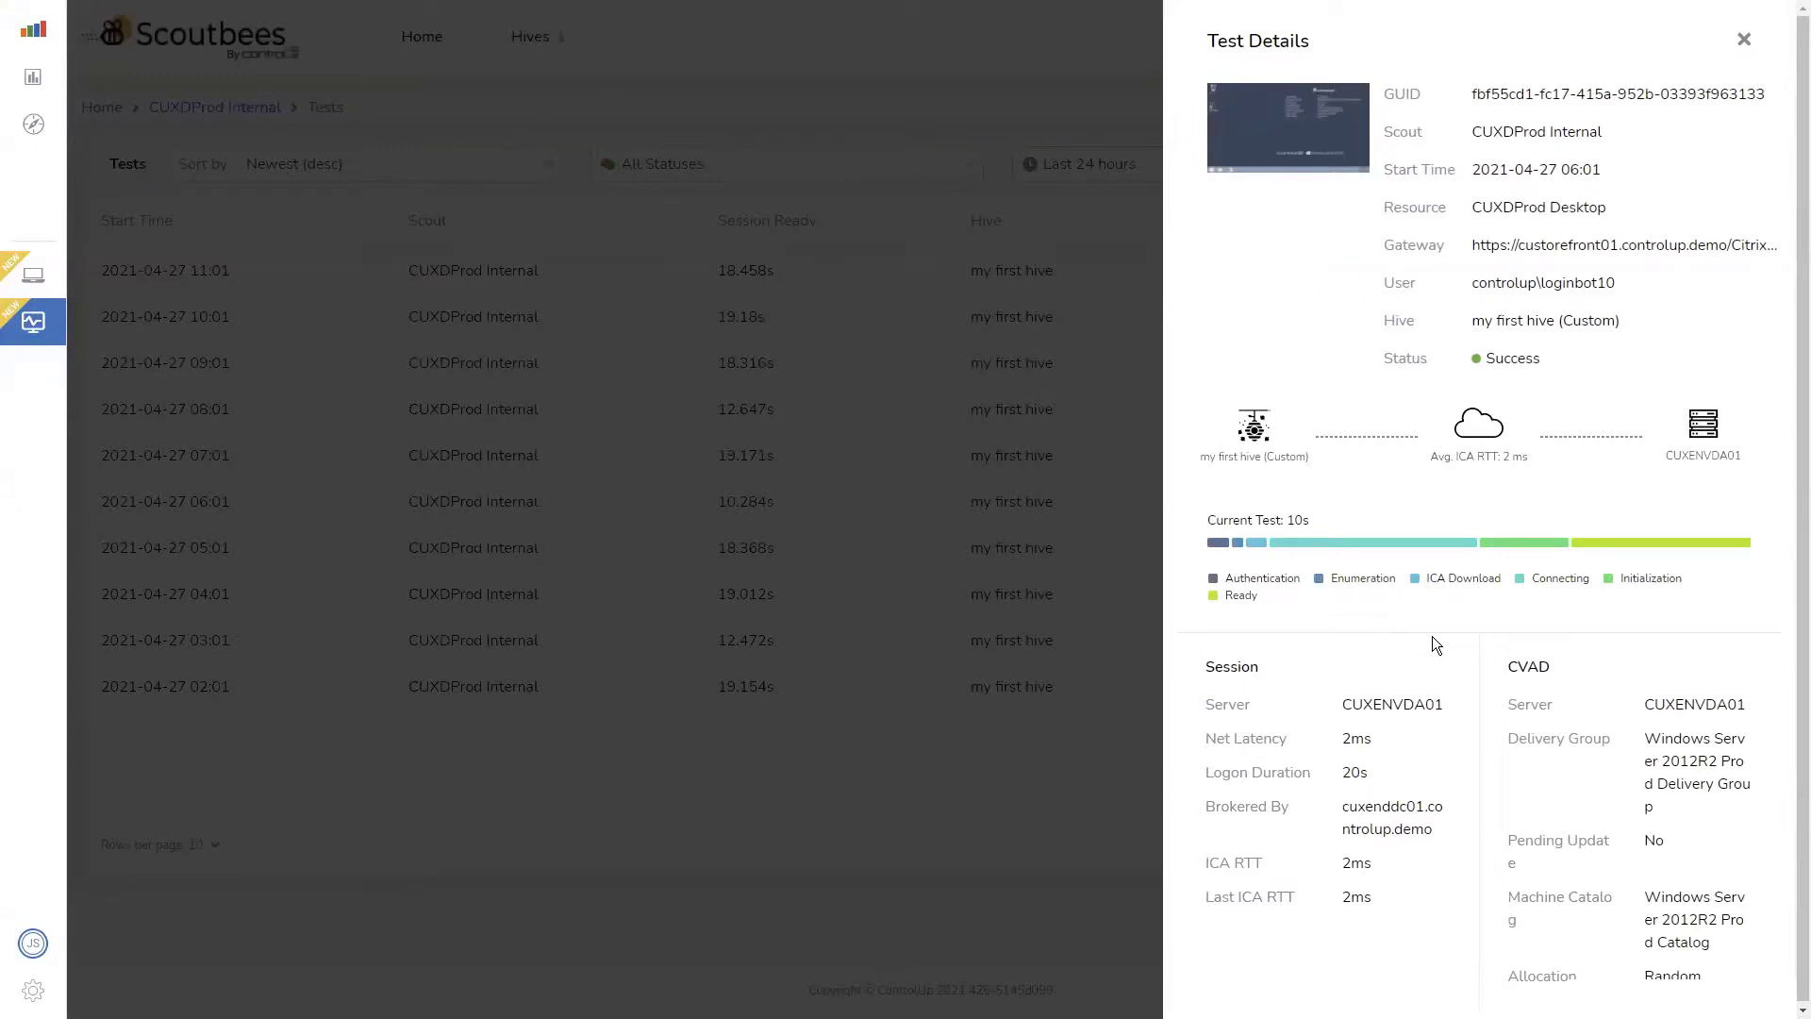
left_click(889, 641)
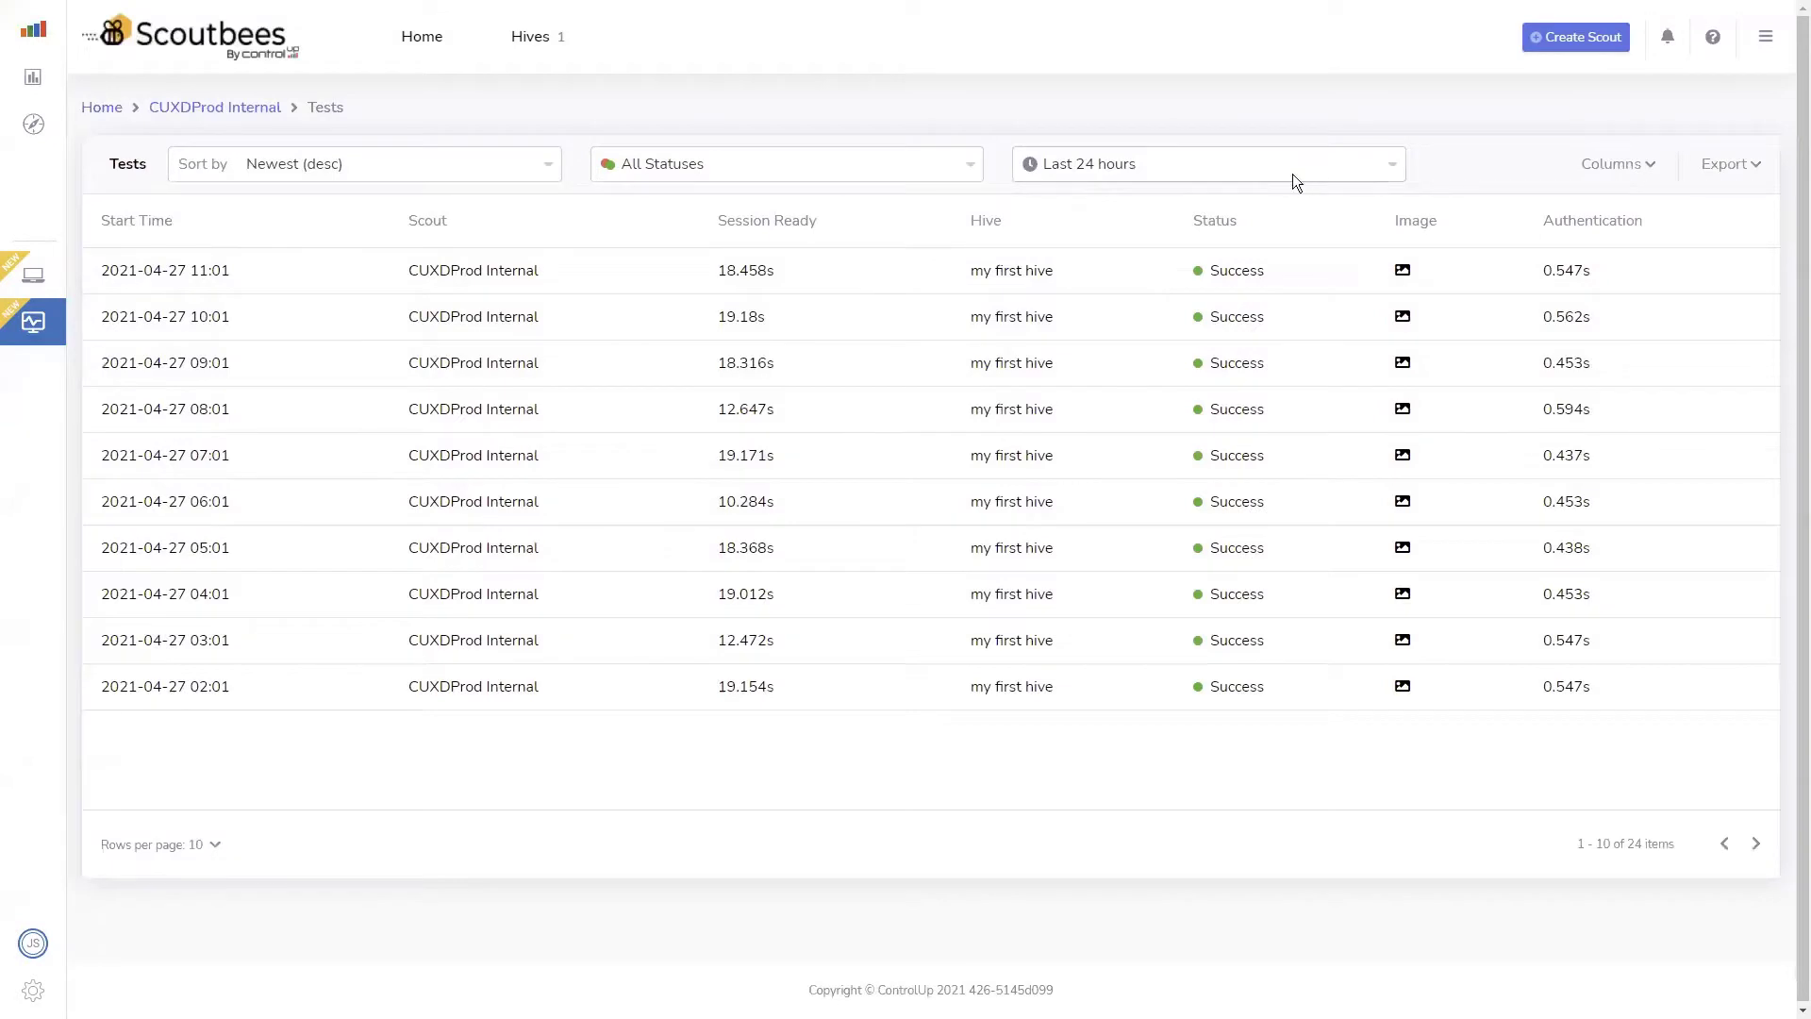
left_click(208, 107)
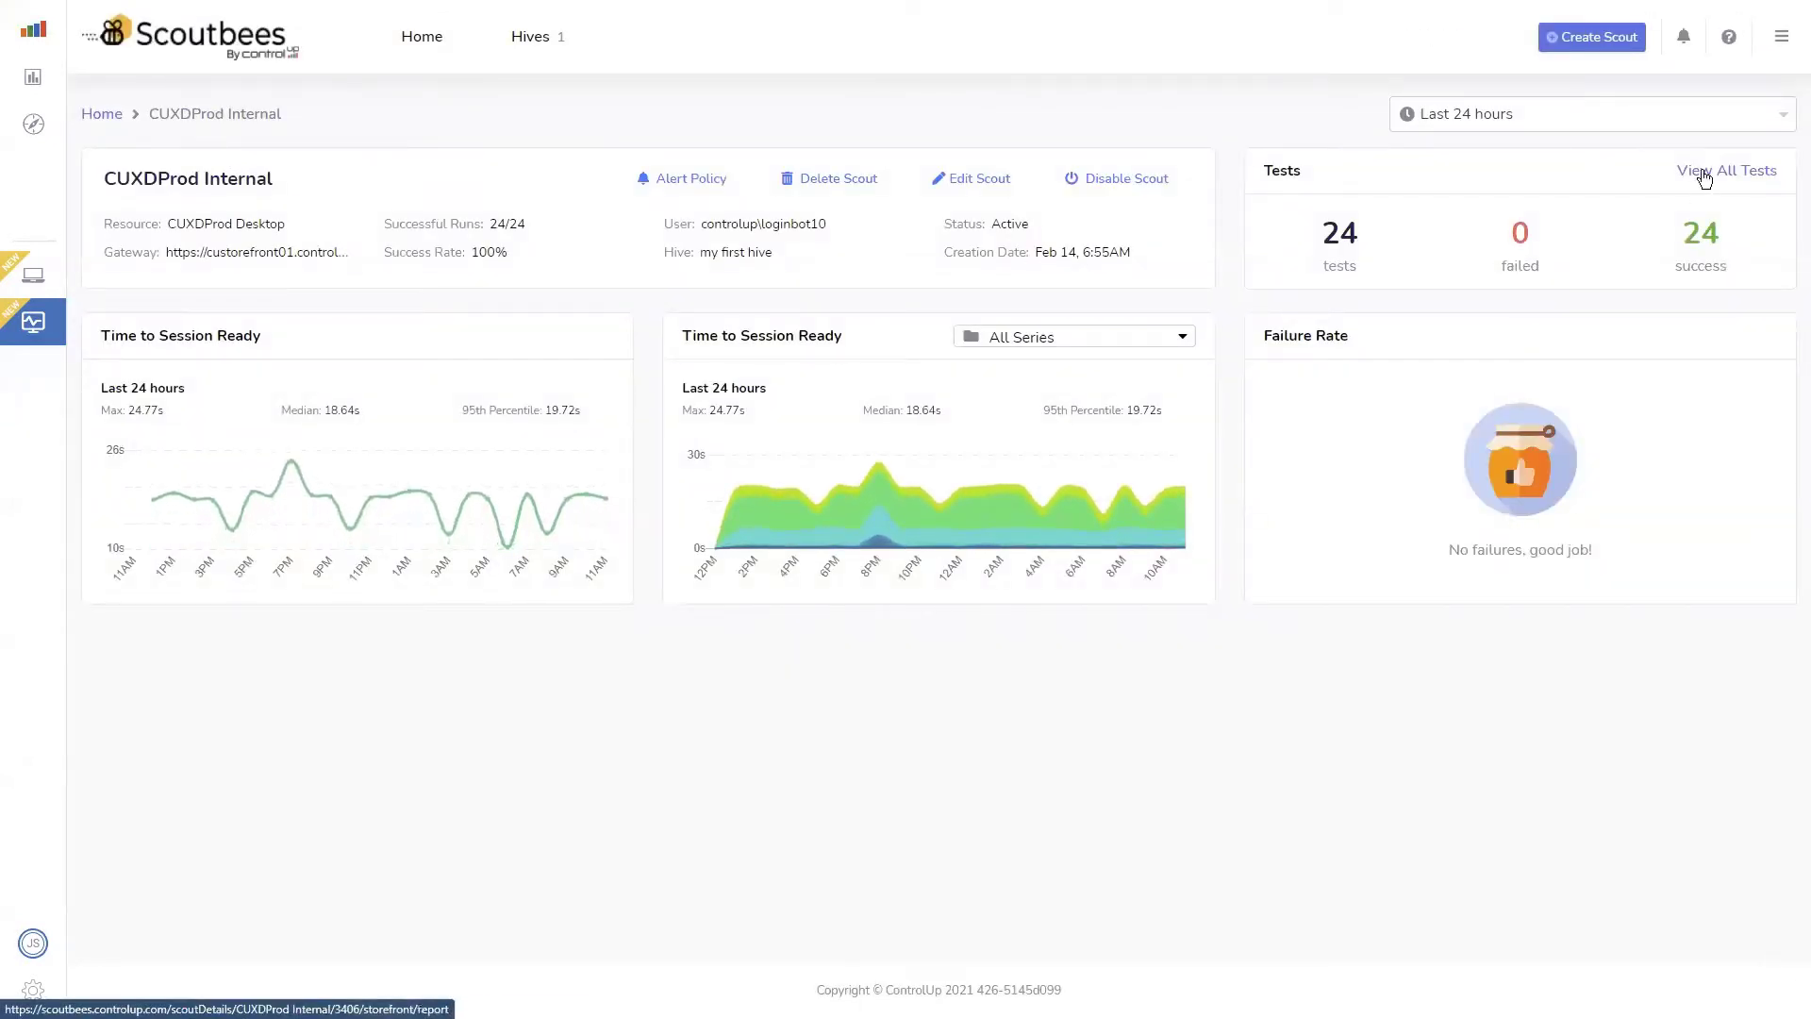